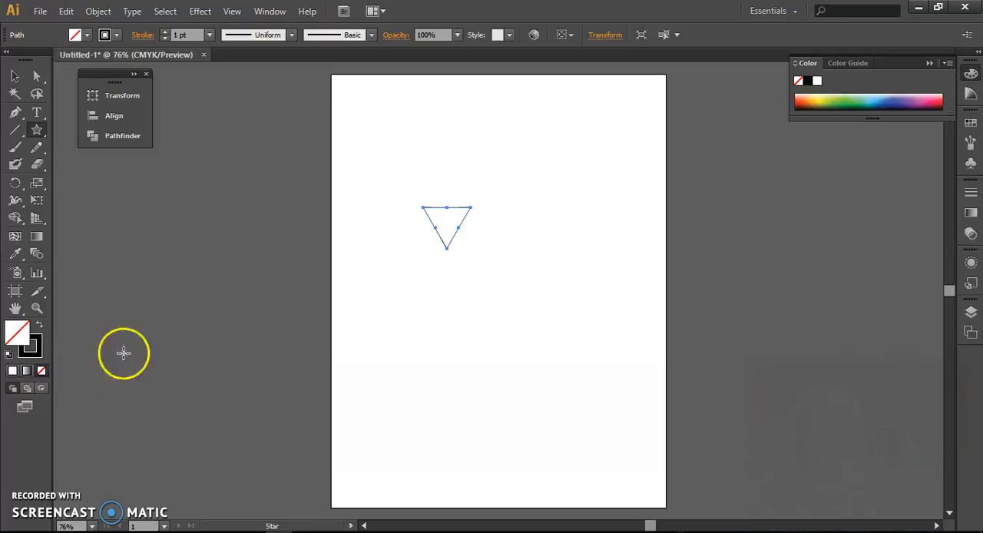
Step: Set the triangle's stroke weight to 5 pt
{"action": "left_click", "coordinate": [188, 34]}
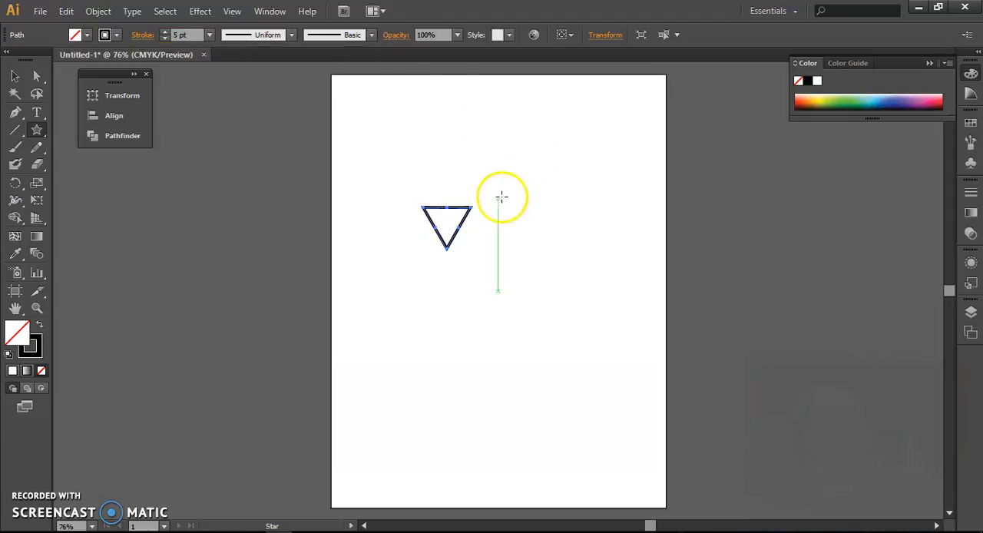
{"action": "key", "text": "ctrl+plus"}
{"action": "key", "text": "ctrl+plus"}
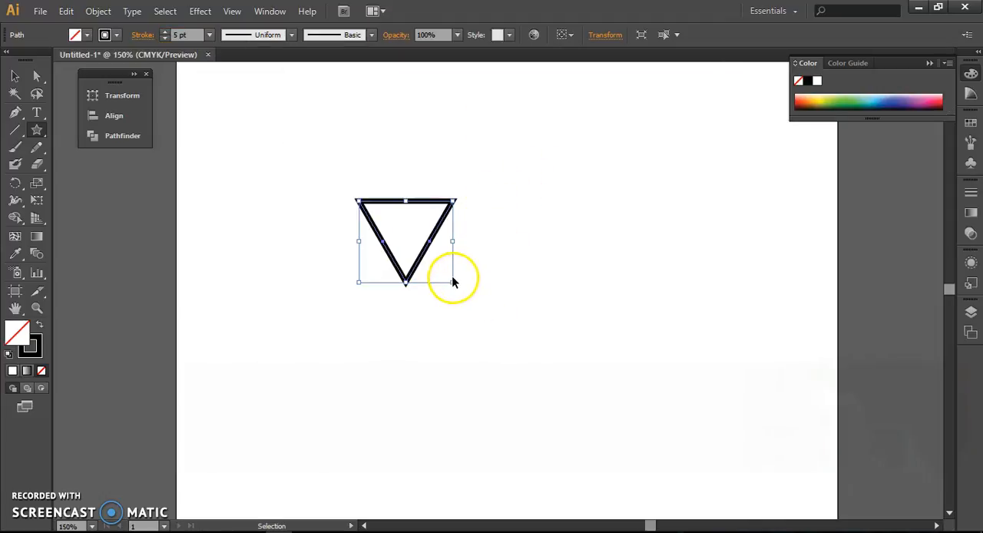
Step: Try enlarging the triangle proportionally from its corner, undo the scaling and deselect it
{"action": "left_click_drag", "start_coordinate": [452, 283], "coordinate": [542, 359]}
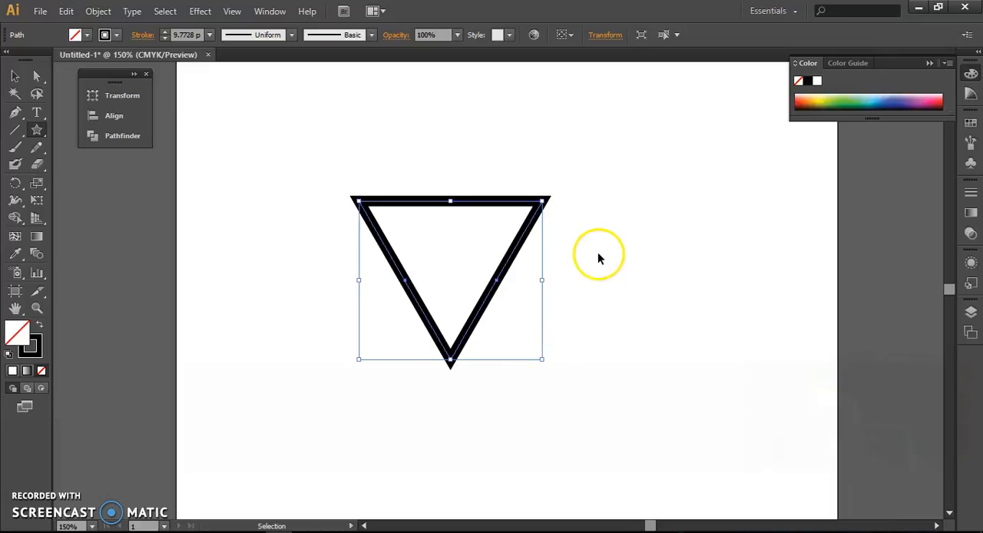
{"action": "key", "text": "ctrl+z"}
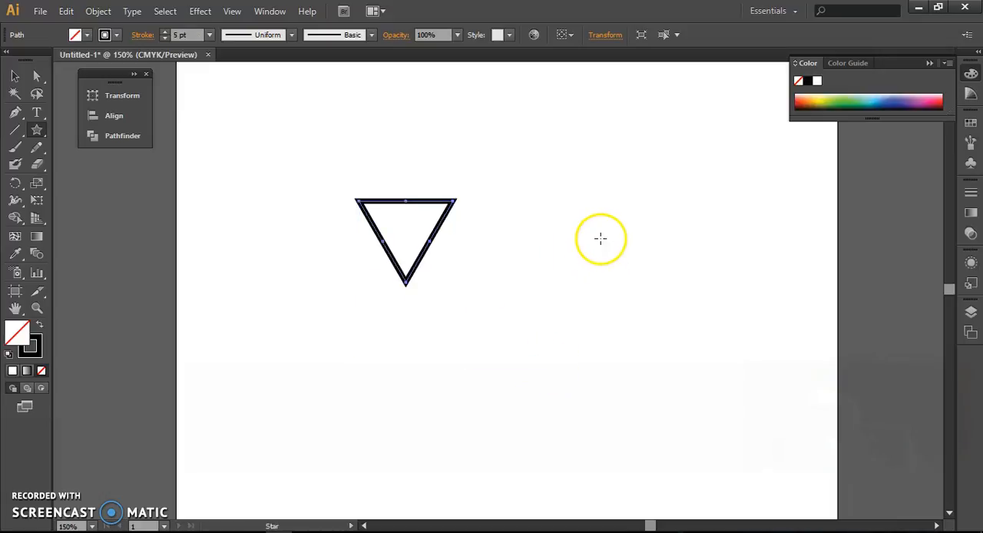
{"action": "left_click", "coordinate": [538, 237], "text": "ctrl"}
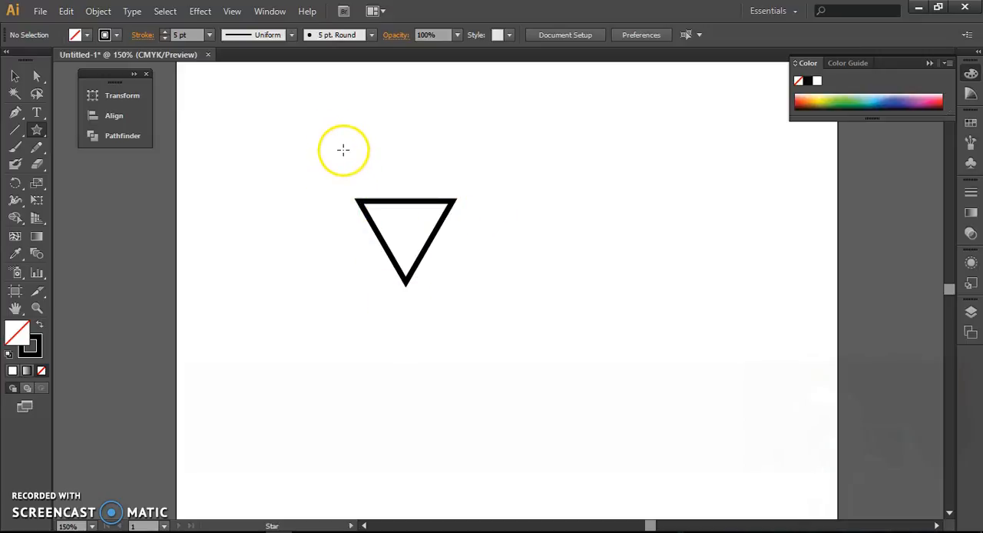
Step: Display the Stroke settings and give the triangle a round cap and round corner joins
{"action": "left_click", "coordinate": [270, 11]}
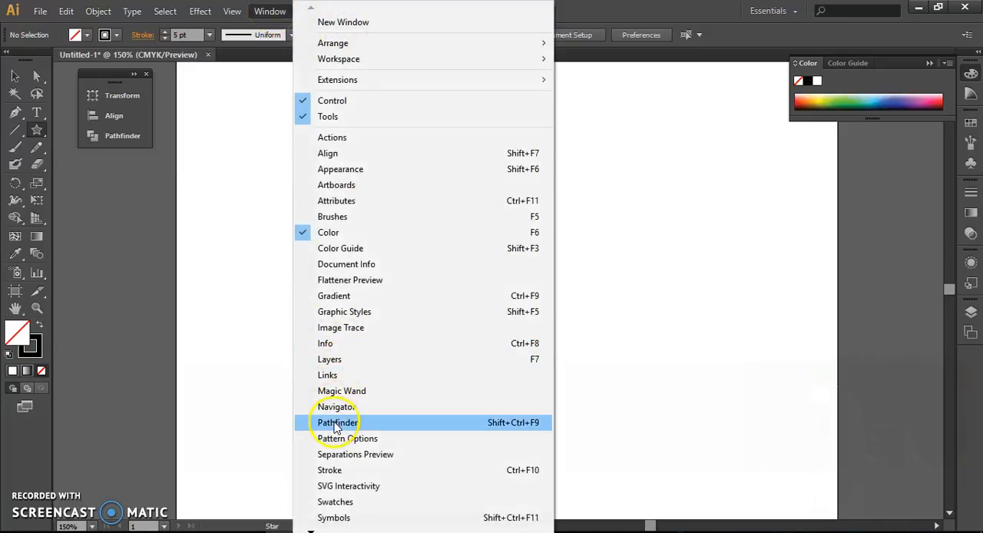
{"action": "left_click", "coordinate": [339, 472]}
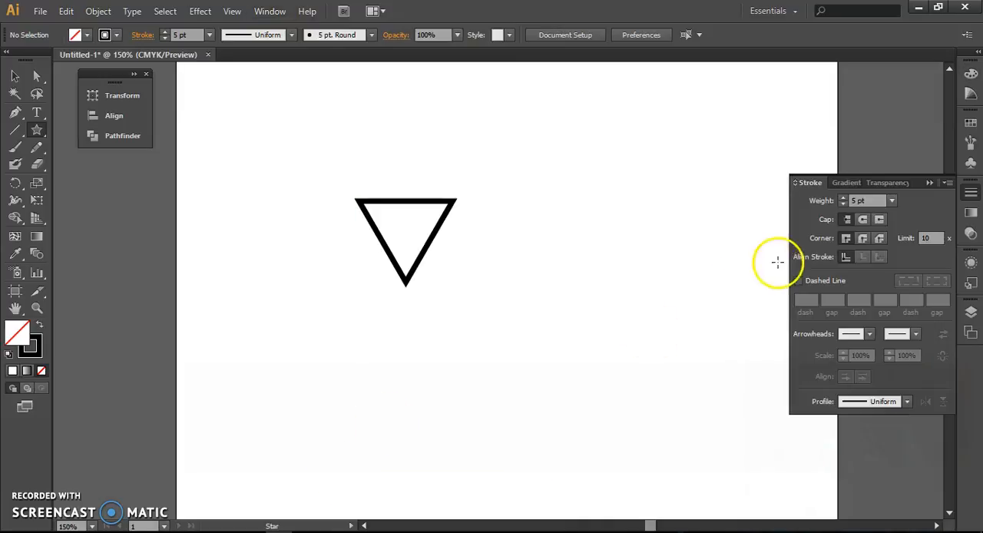
{"action": "left_click", "coordinate": [438, 206], "text": "ctrl"}
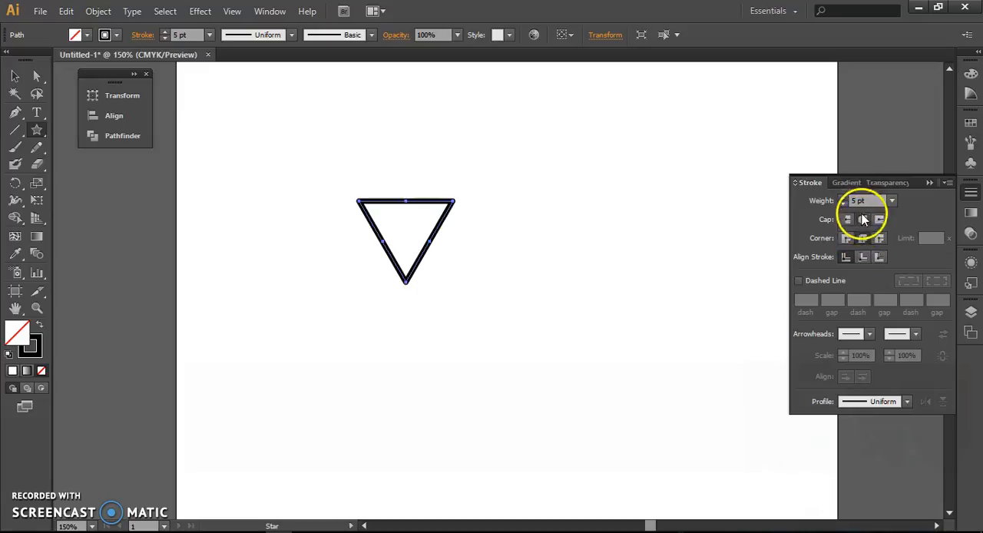
{"action": "left_click", "coordinate": [506, 176], "text": "ctrl"}
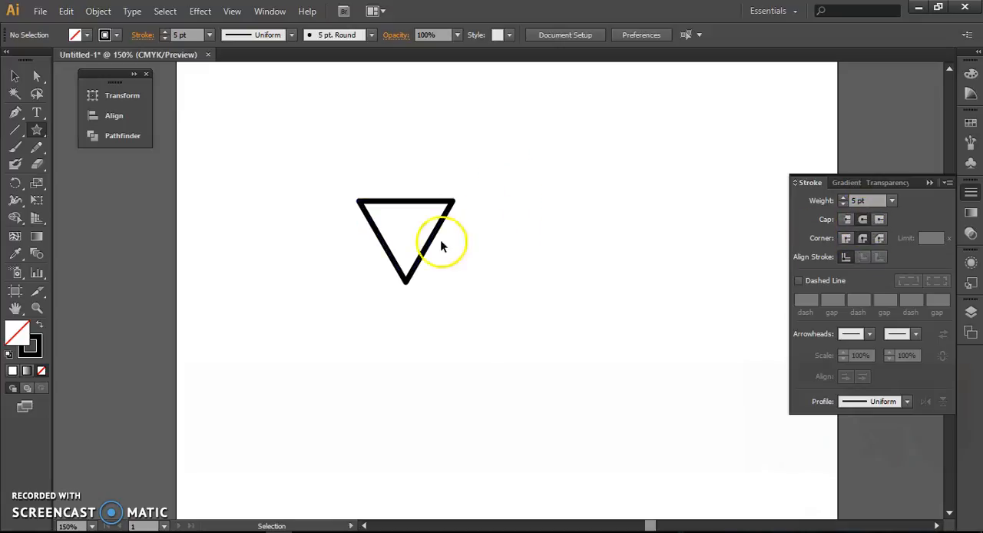
Step: Stretch the triangle downward by its bottom point into a tall, narrow shape and move it toward the artboard's left edge
{"action": "left_click", "coordinate": [405, 275], "text": "ctrl"}
{"action": "left_click_drag", "start_coordinate": [405, 281], "coordinate": [404, 393]}
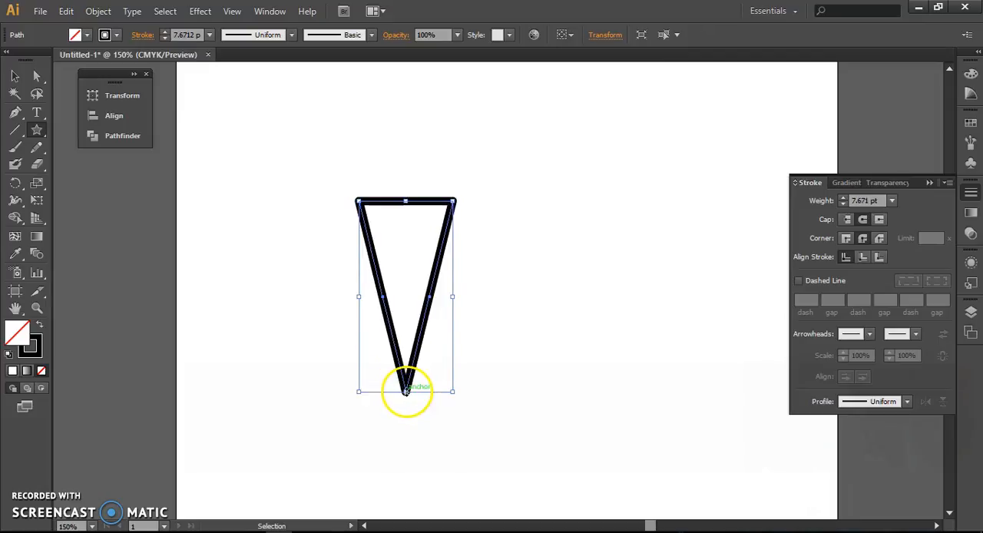
{"action": "left_click", "coordinate": [290, 314], "text": "ctrl"}
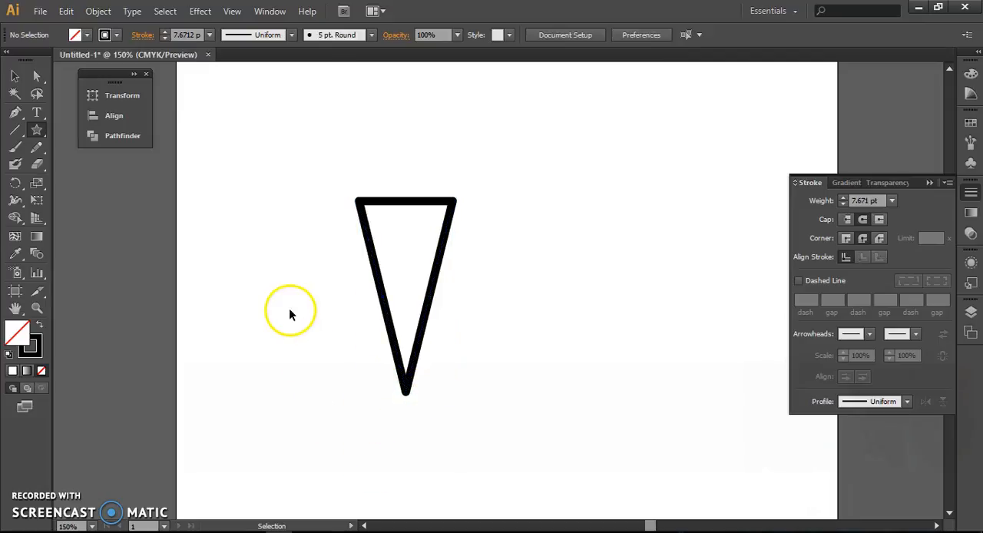
{"action": "left_click", "coordinate": [400, 355], "text": "ctrl"}
{"action": "left_click_drag", "start_coordinate": [406, 391], "coordinate": [405, 404]}
{"action": "left_click_drag", "start_coordinate": [434, 296], "coordinate": [299, 297]}
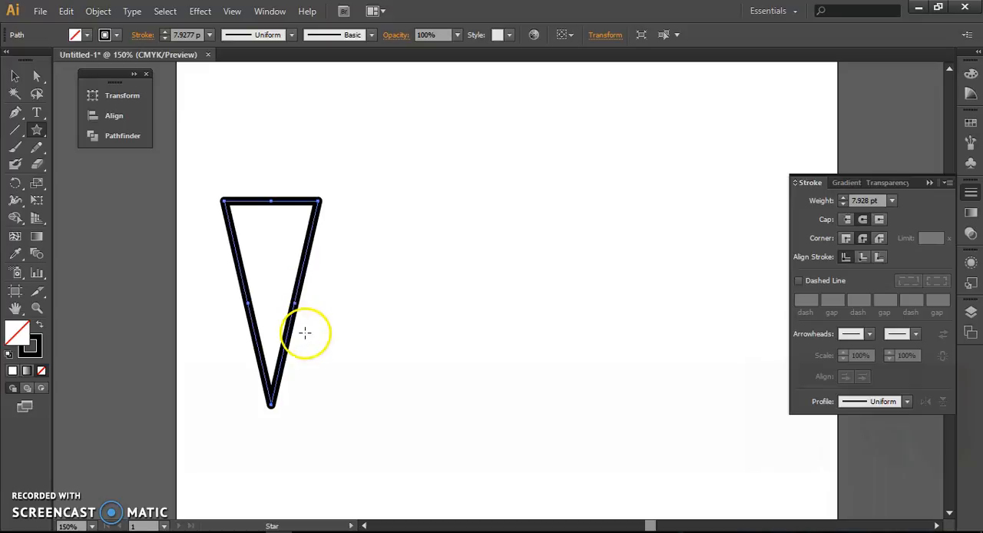
Step: Duplicate the tall triangle horizontally to the right, leaving a gap between the two
{"action": "key", "text": "ctrl"}
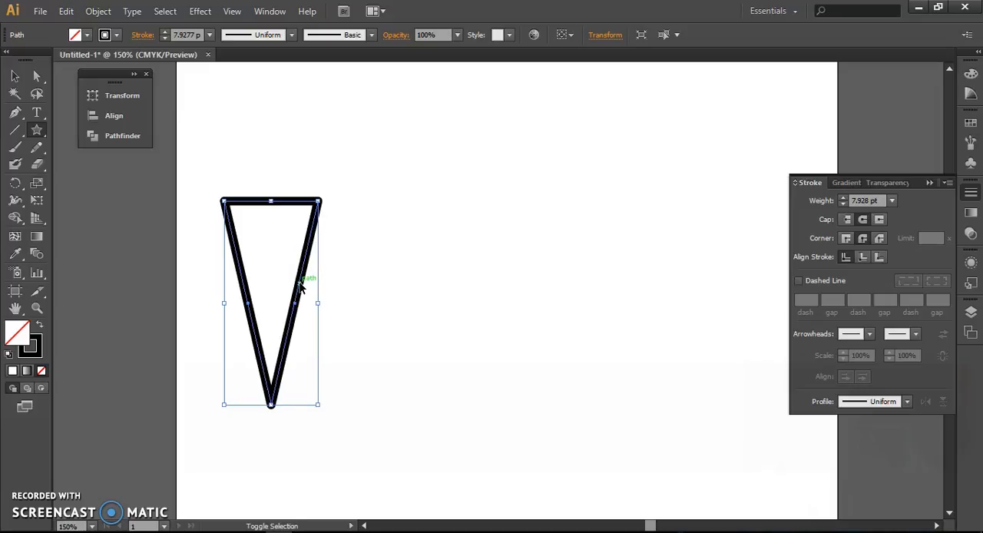
{"action": "left_click", "coordinate": [300, 285], "text": "ctrl+shift"}
{"action": "left_click_drag", "start_coordinate": [303, 281], "coordinate": [460, 283]}
{"action": "left_click", "coordinate": [531, 281], "text": "ctrl"}
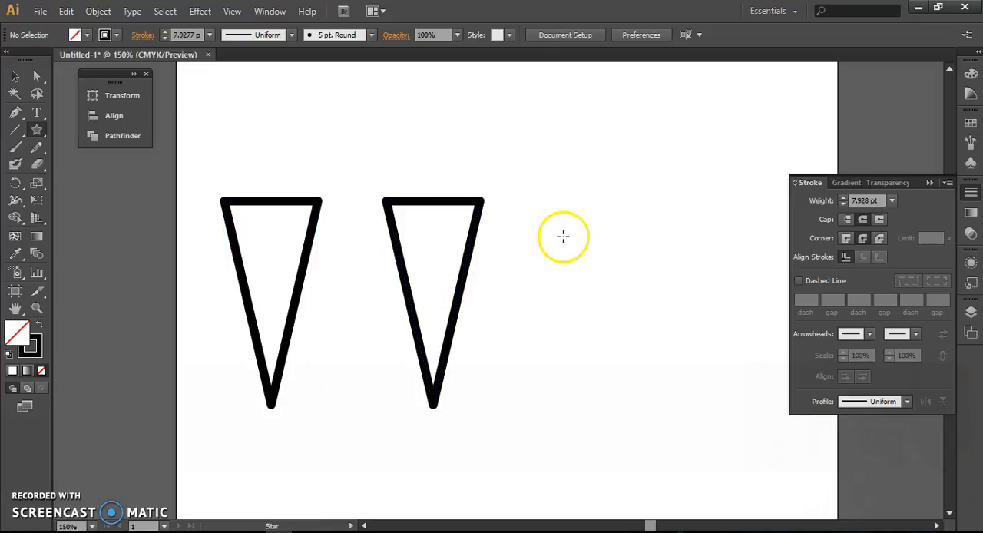
Step: Draw a straight diagonal line at 315° from above the right triangle's upper-left corner, crossing its upper right part
{"action": "left_click", "coordinate": [13, 132]}
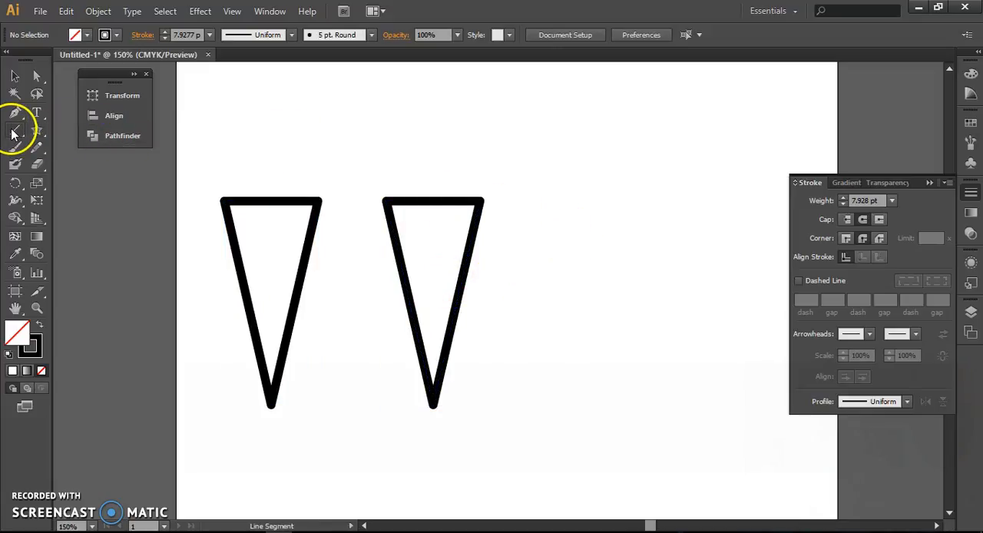
{"action": "left_click_drag", "start_coordinate": [377, 129], "coordinate": [547, 322]}
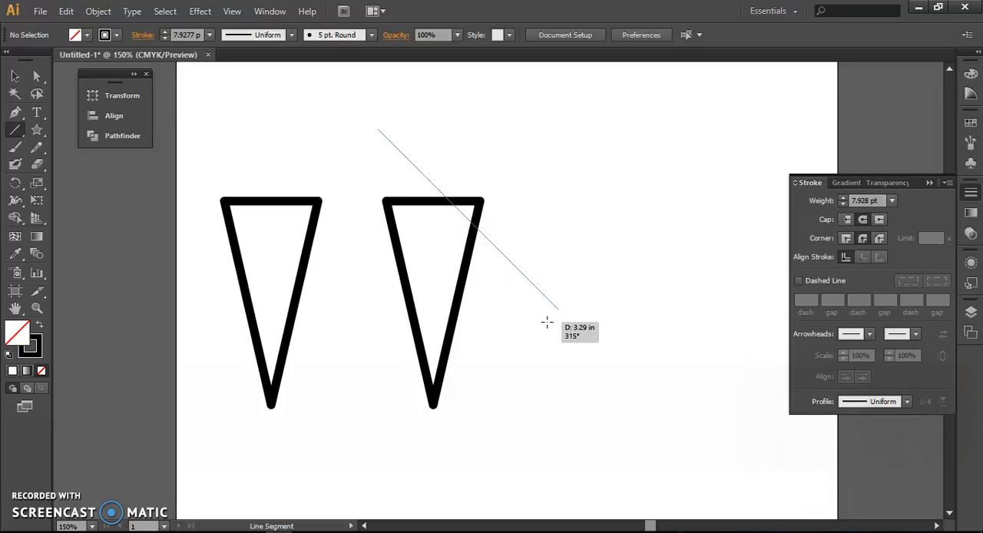
{"action": "left_click_drag", "start_coordinate": [547, 322], "coordinate": [577, 328]}
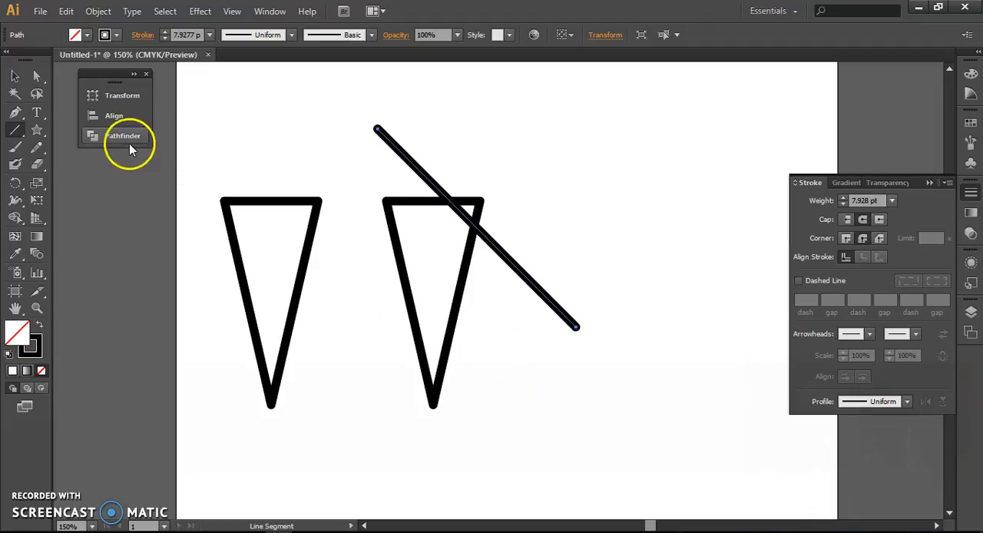
Step: Duplicate the diagonal line a short distance straight below the original
{"action": "key", "text": "v"}
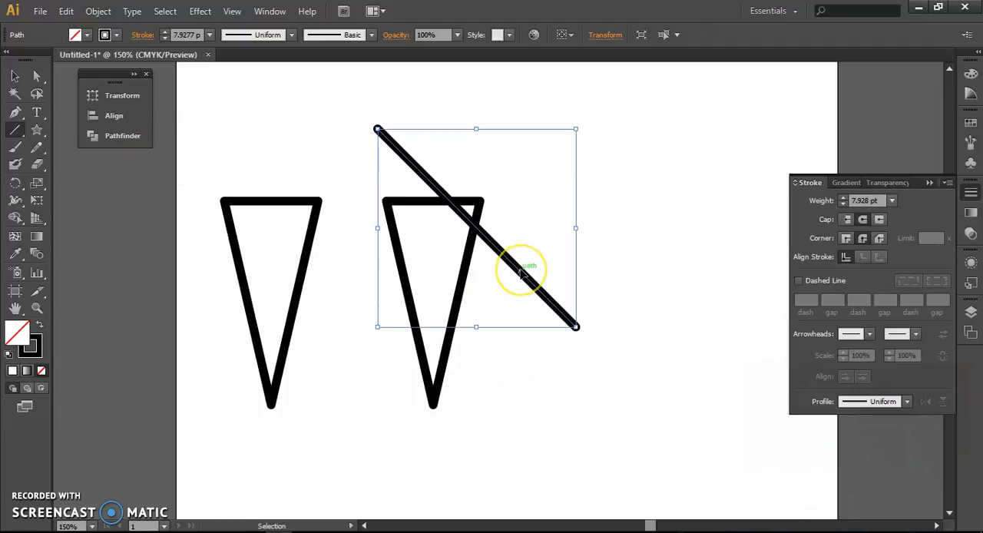
{"action": "left_click_drag", "start_coordinate": [522, 274], "coordinate": [517, 298]}
{"action": "key", "text": "backslash"}
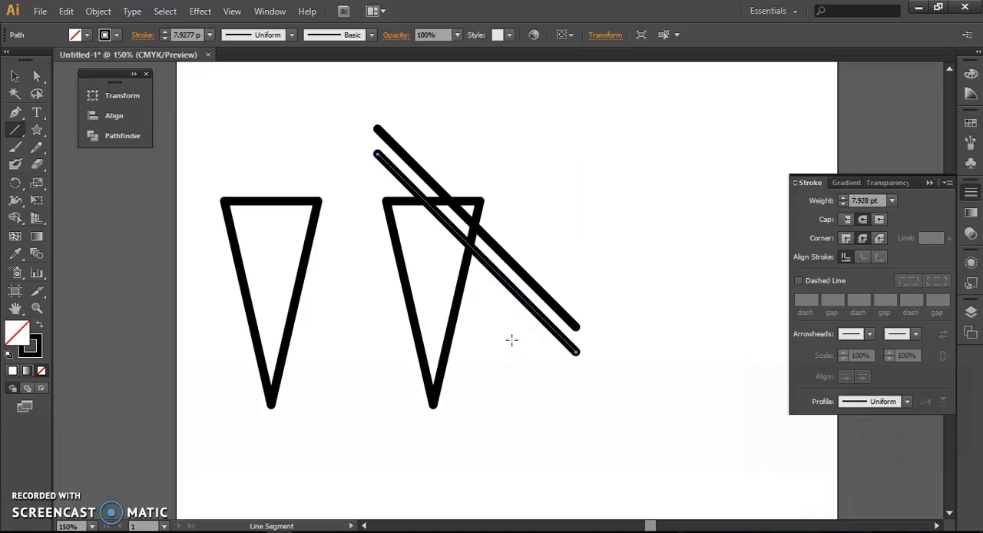
Step: Repeat the line duplication until nine evenly spaced parallel diagonals cover the right triangle down to its tip
{"action": "key", "text": "v"}
{"action": "key", "text": "ctrl+d"}
{"action": "key", "text": "ctrl+d"}
{"action": "key", "text": "ctrl+d"}
{"action": "key", "text": "ctrl+d"}
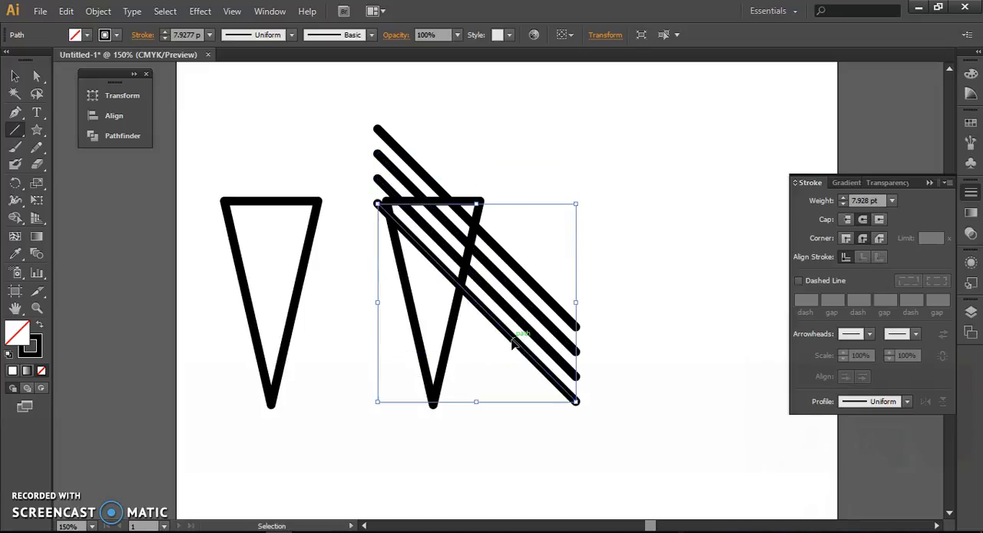
{"action": "key", "text": "ctrl+d"}
{"action": "key", "text": "ctrl+d"}
{"action": "key", "text": "ctrl+d"}
{"action": "key", "text": "backslash"}
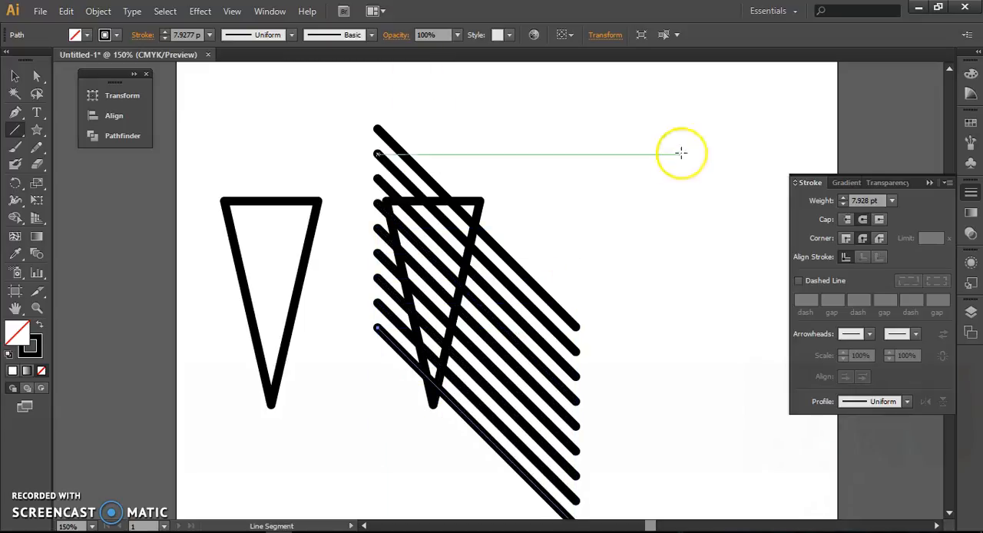
Step: Select all nine diagonal lines without the triangle and group them
{"action": "scroll", "coordinate": [557, 252], "scroll_direction": "down", "scroll_amount": 2}
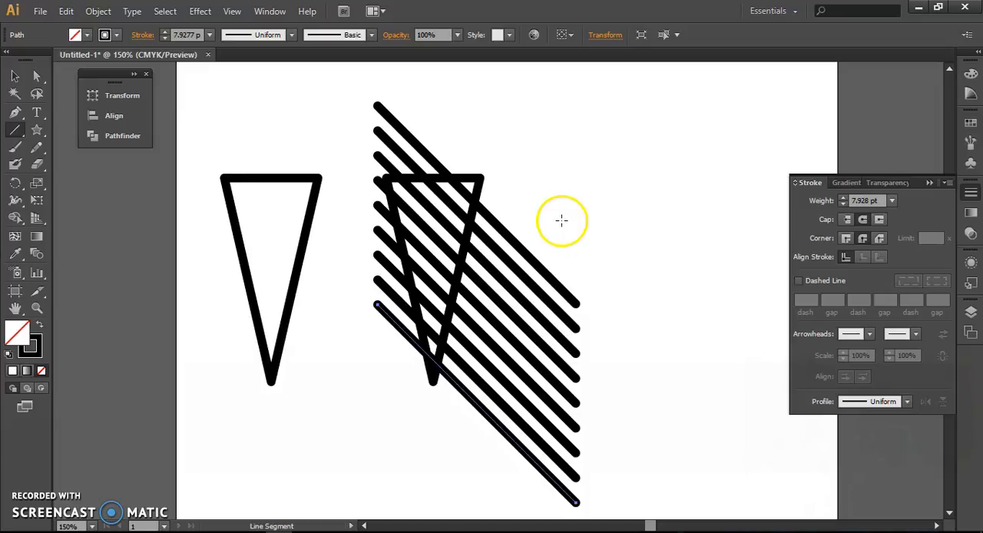
{"action": "scroll", "coordinate": [561, 222], "scroll_direction": "down", "scroll_amount": 2}
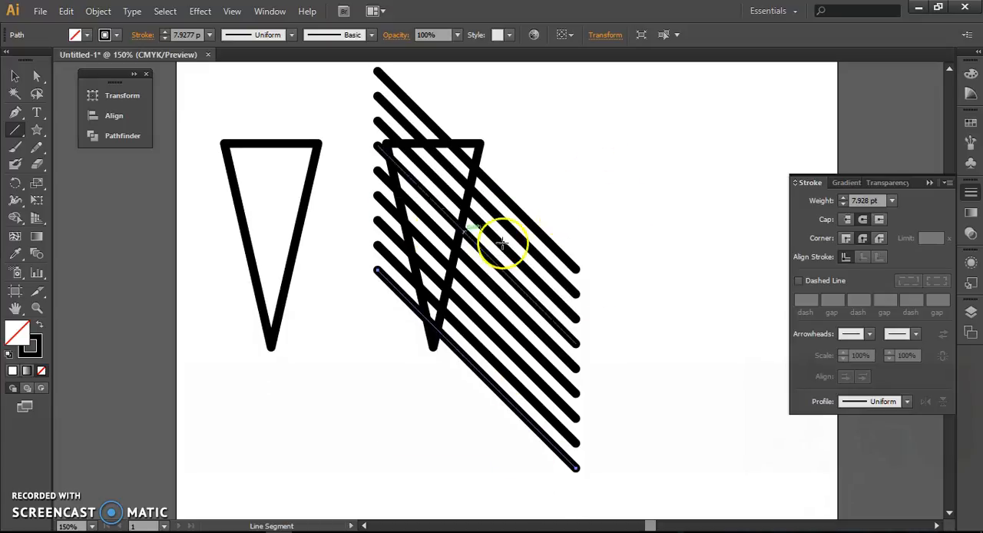
{"action": "left_click", "coordinate": [17, 78]}
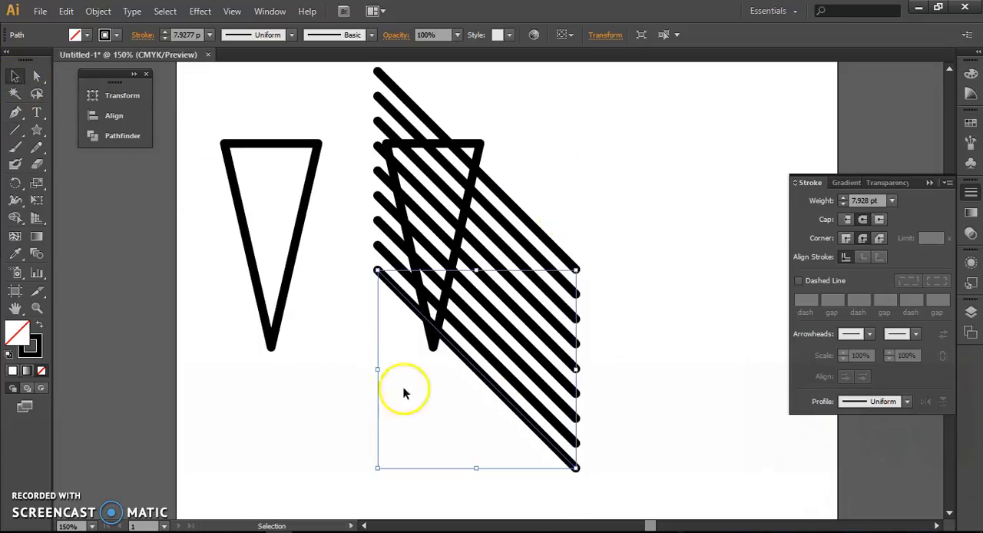
{"action": "left_click", "coordinate": [624, 350]}
{"action": "left_click", "coordinate": [571, 263]}
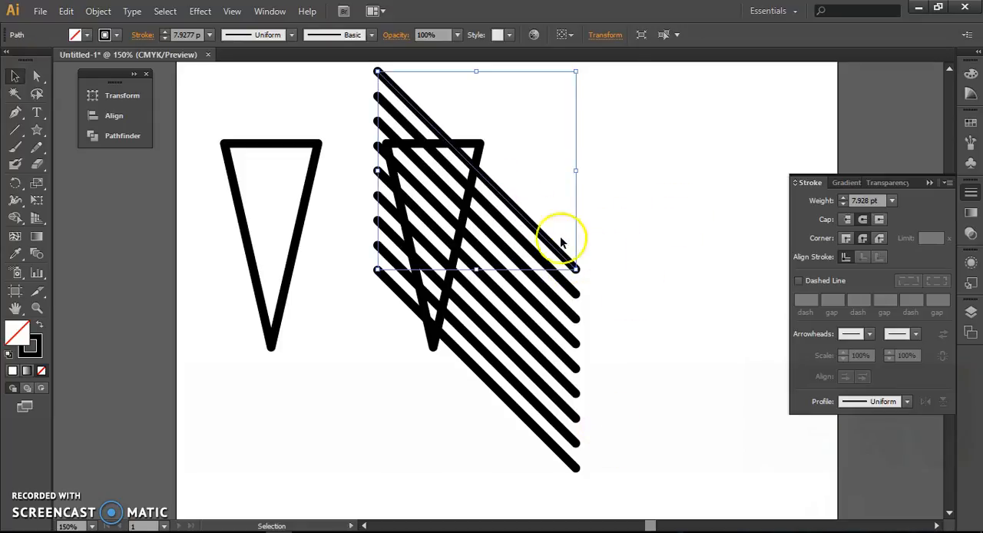
{"action": "left_click_drag", "start_coordinate": [601, 237], "coordinate": [535, 482]}
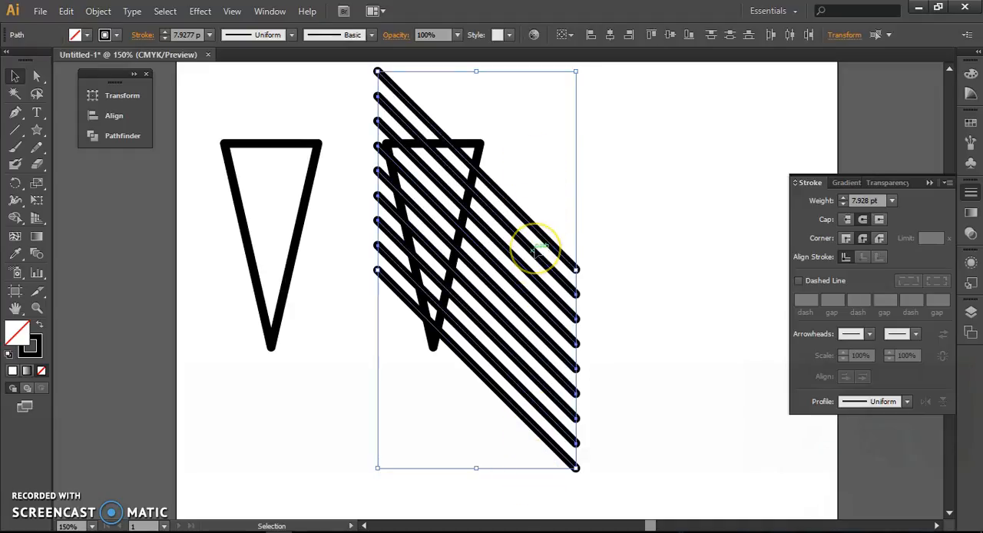
{"action": "key", "text": "a"}
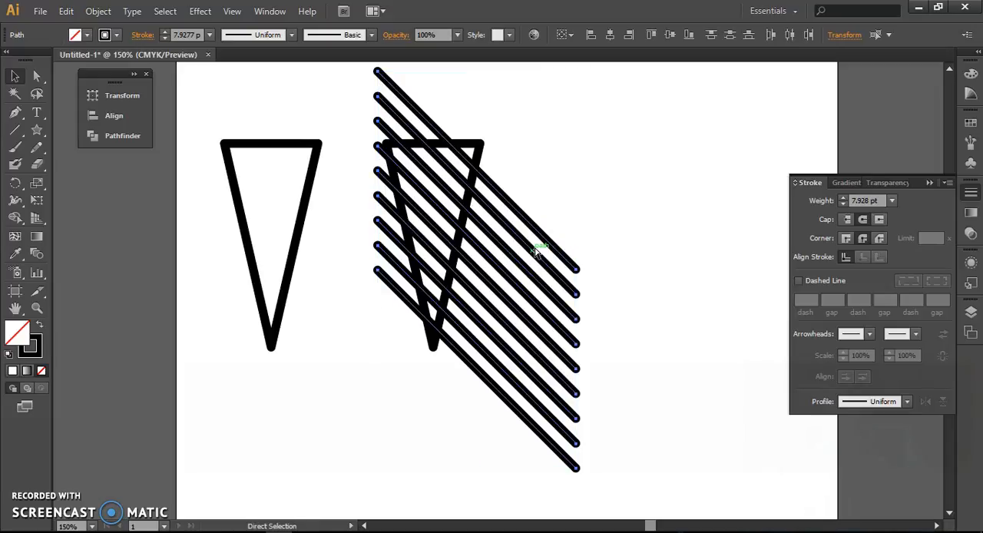
{"action": "key", "text": "ctrl+g"}
{"action": "key", "text": "v"}
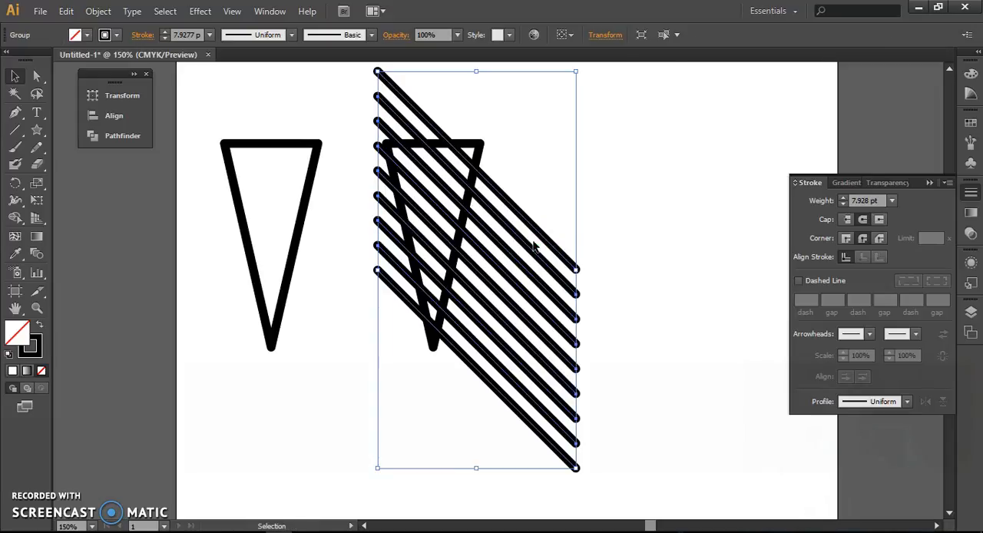
Step: Reflect a copy of the line group across the vertical axis to form a crosshatch over the right triangle
{"action": "left_click", "coordinate": [97, 10]}
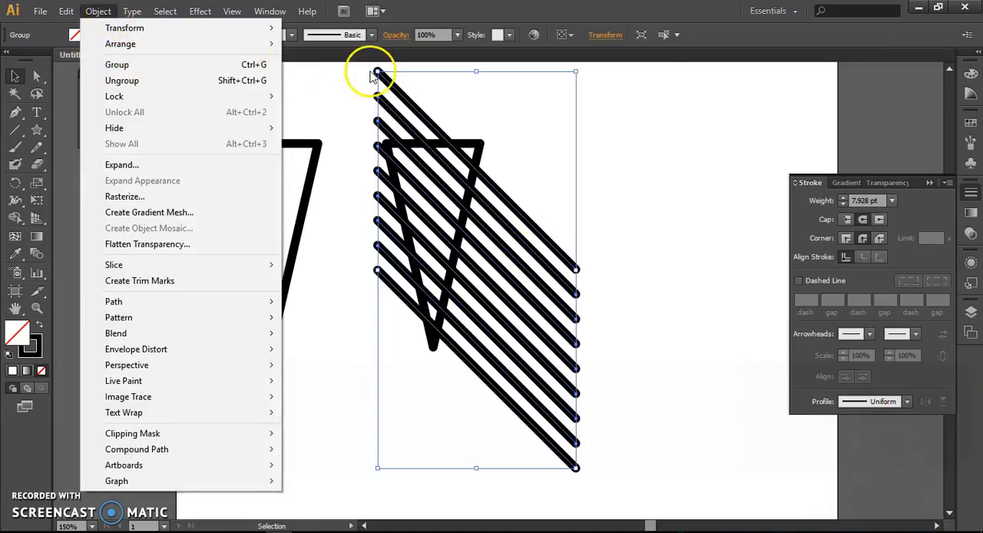
{"action": "left_click", "coordinate": [603, 132]}
{"action": "left_click", "coordinate": [599, 219]}
{"action": "left_click", "coordinate": [542, 232]}
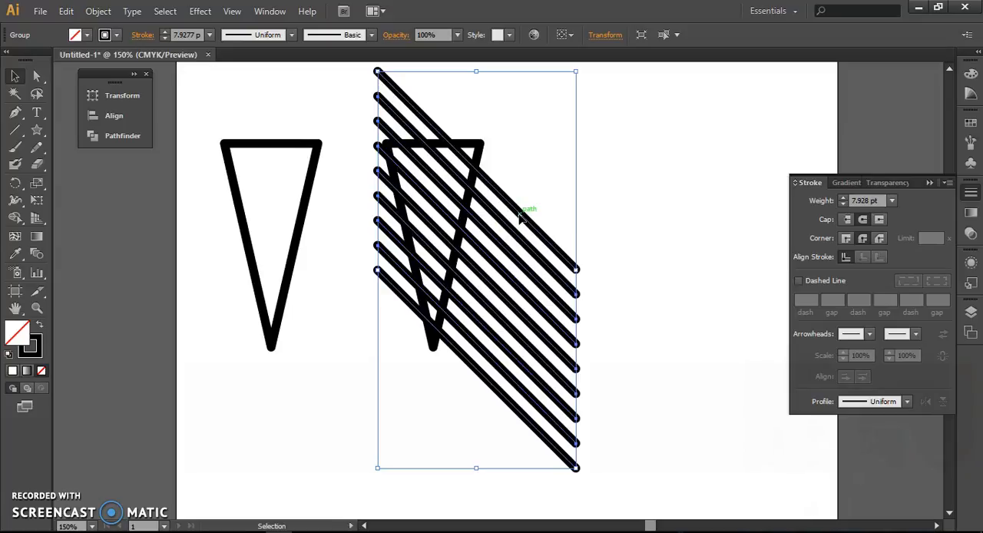
{"action": "right_click", "coordinate": [521, 219]}
{"action": "mouse_move", "coordinate": [551, 317]}
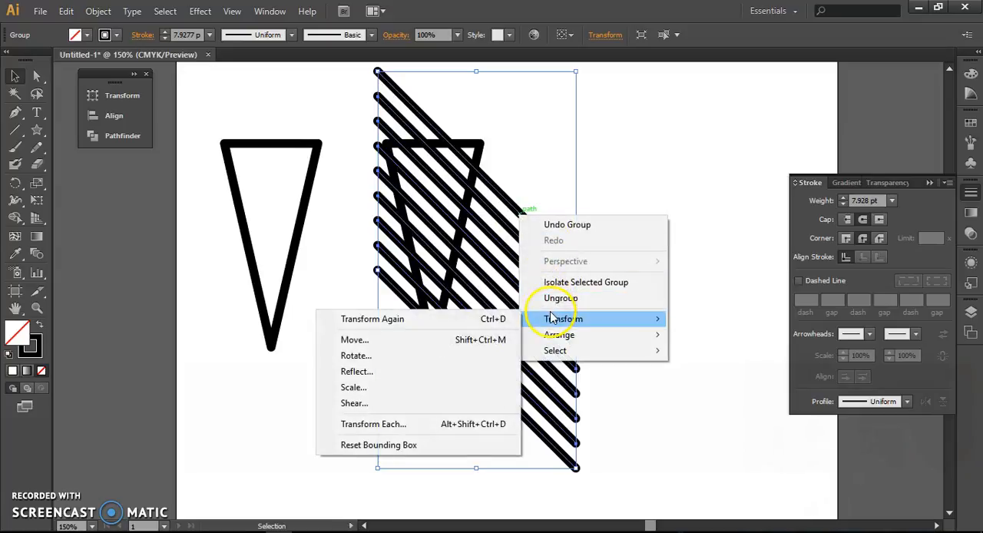
{"action": "left_click", "coordinate": [408, 371]}
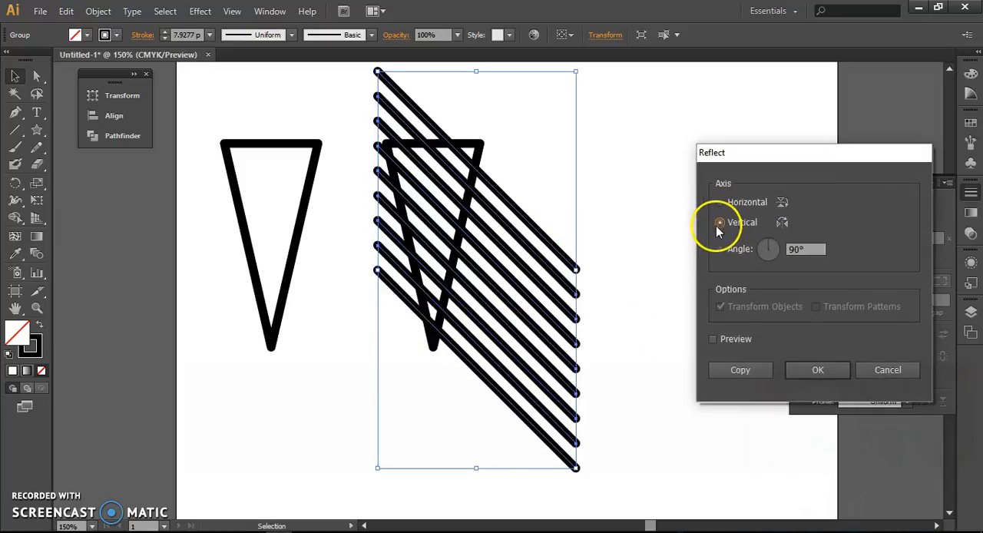
{"action": "left_click", "coordinate": [713, 339]}
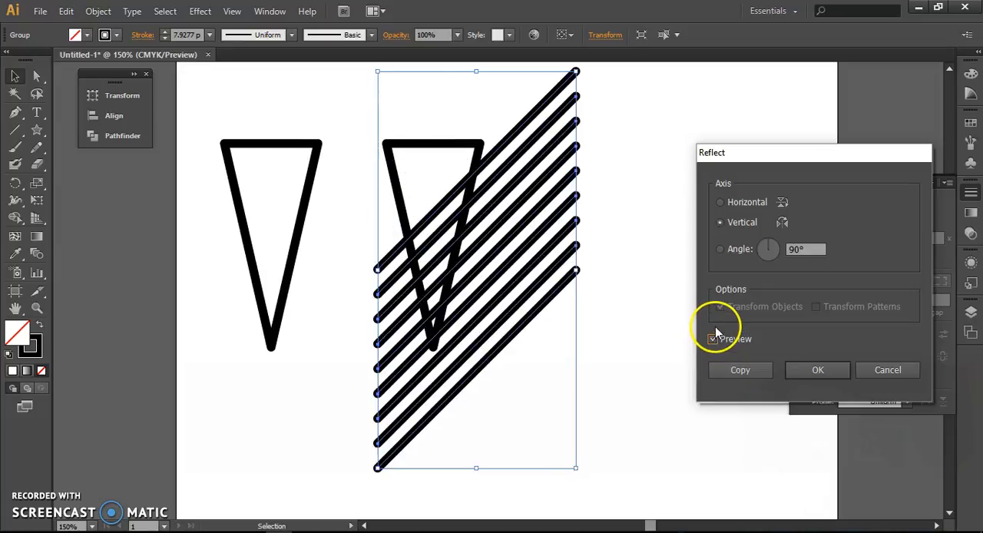
{"action": "left_click", "coordinate": [733, 370]}
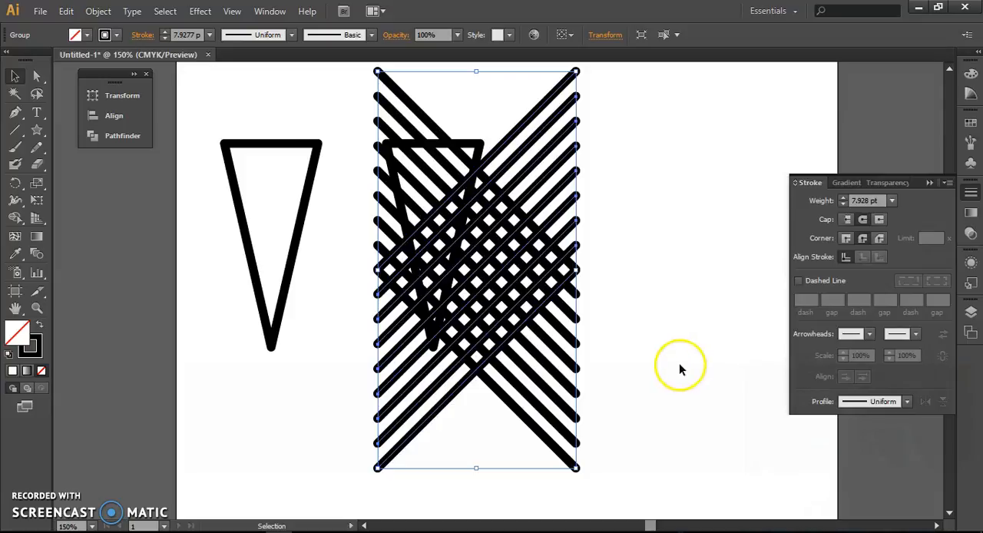
{"action": "left_click", "coordinate": [668, 229]}
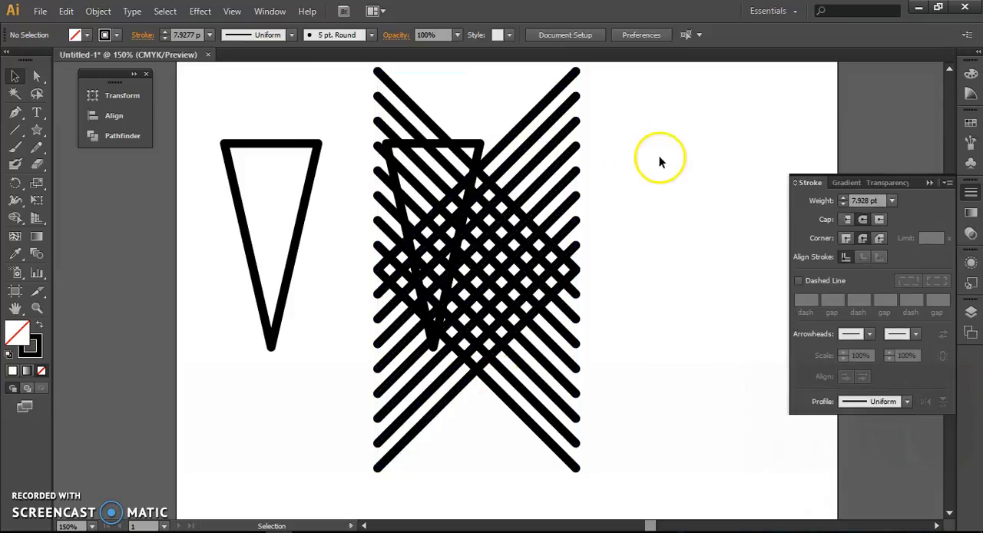
Step: Select both diagonal line sets without the triangle and combine them into one crosshatch group
{"action": "left_click_drag", "start_coordinate": [634, 79], "coordinate": [499, 454]}
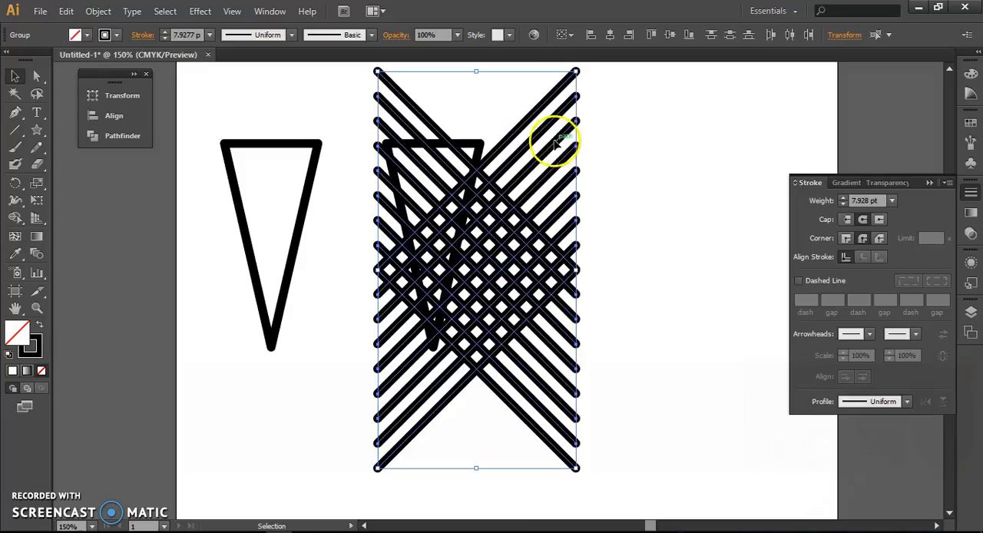
{"action": "key", "text": "a"}
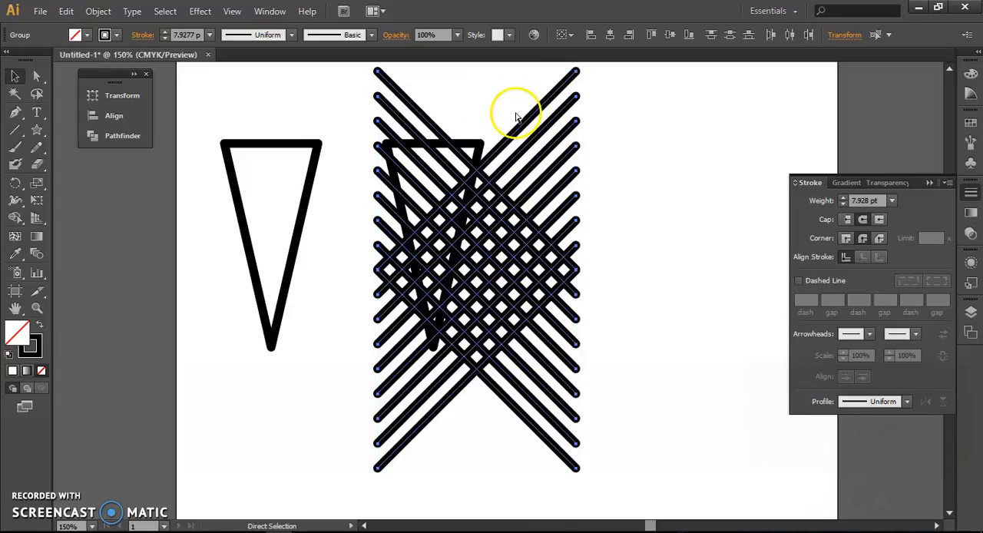
{"action": "key", "text": "v"}
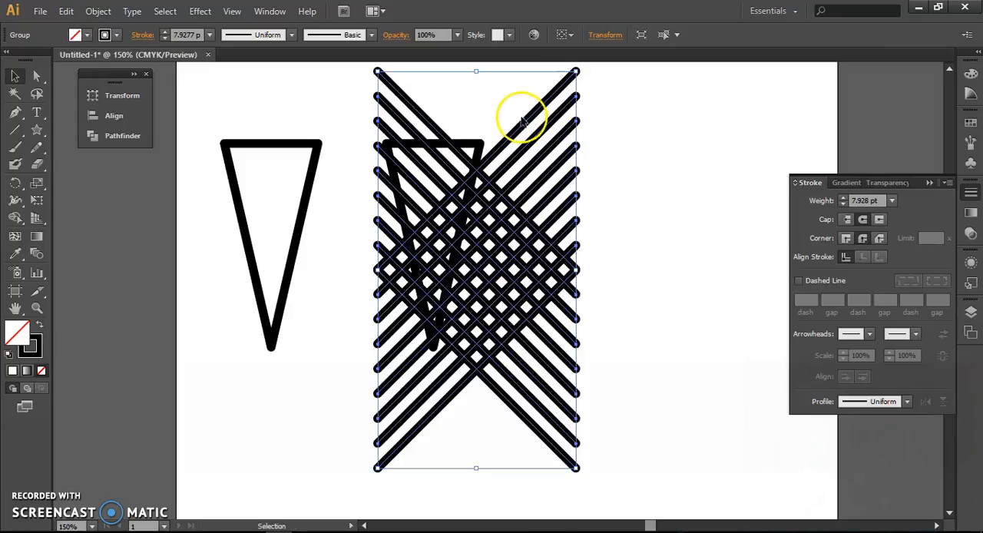
{"action": "left_click", "coordinate": [610, 152]}
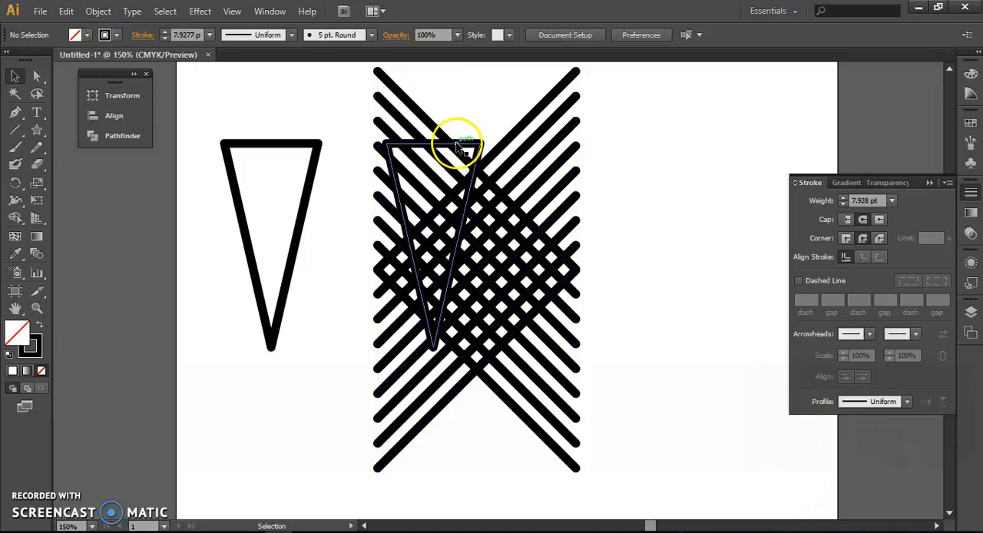
Step: Move the crosshatch group over the right triangle so it covers it fully, and centre the two horizontally on each other
{"action": "left_click_drag", "start_coordinate": [495, 149], "coordinate": [462, 132]}
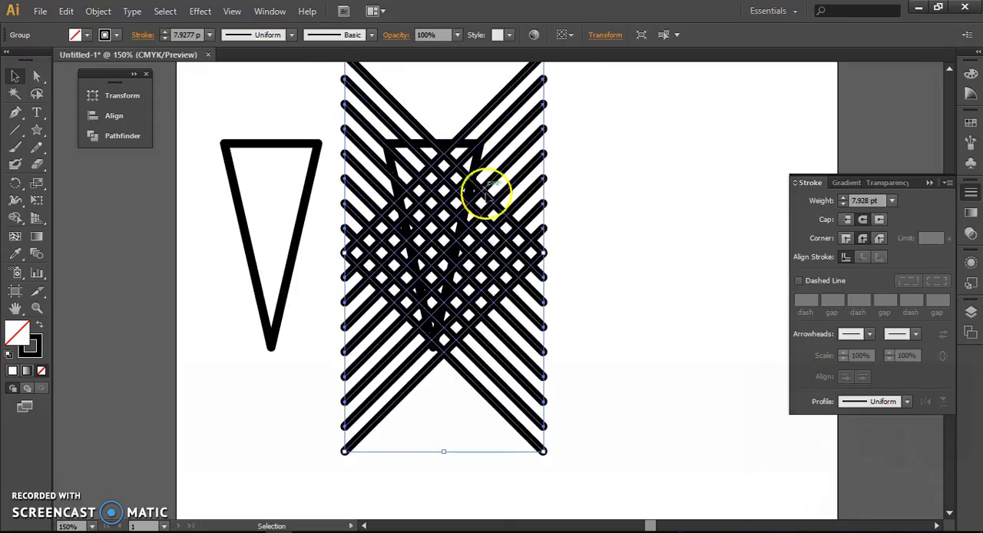
{"action": "left_click", "coordinate": [651, 236]}
{"action": "left_click_drag", "start_coordinate": [623, 111], "coordinate": [379, 422]}
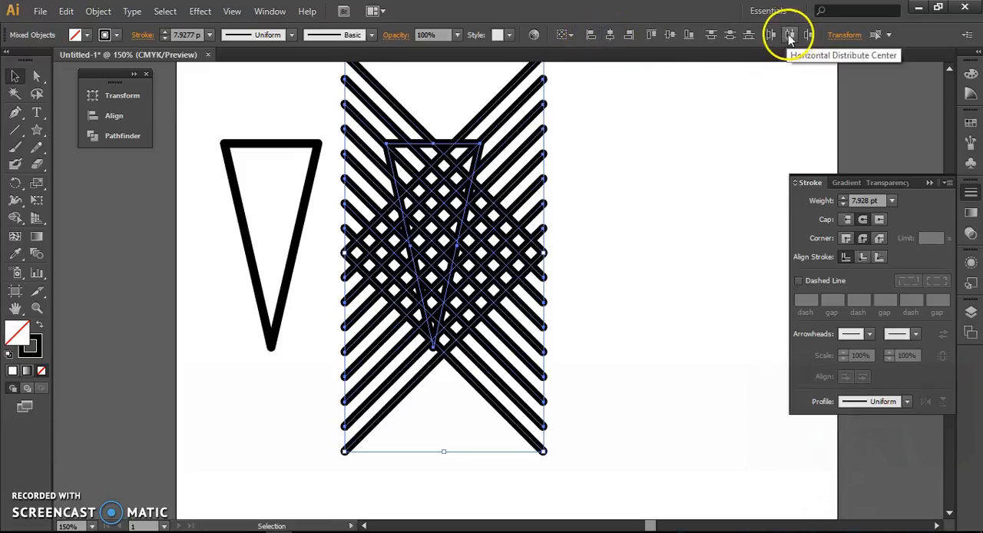
{"action": "left_click", "coordinate": [611, 35]}
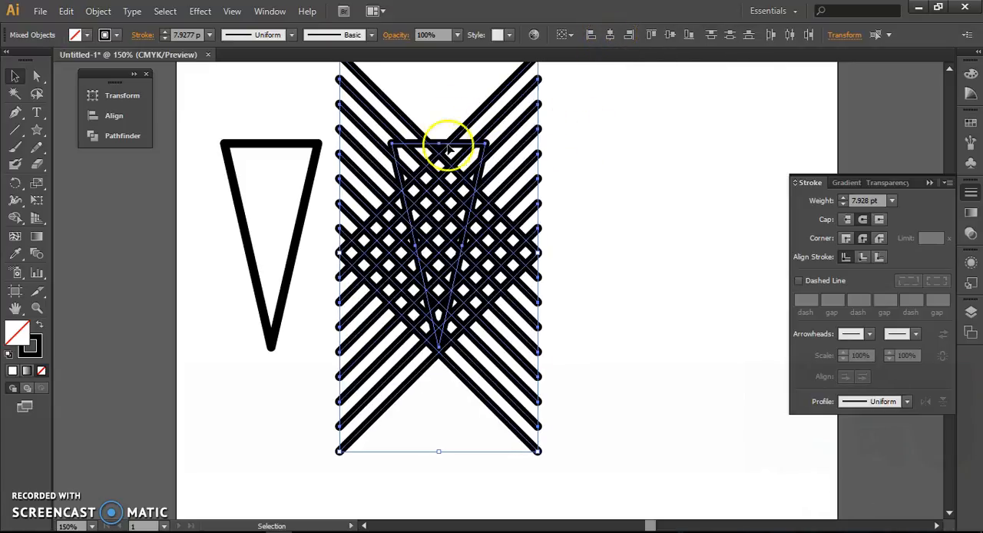
{"action": "left_click", "coordinate": [581, 145]}
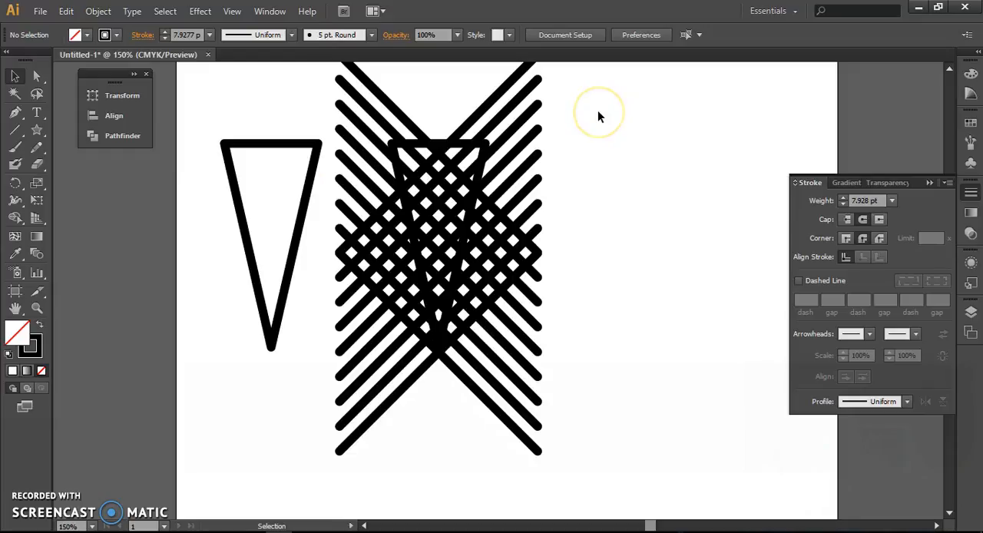
Step: Cut the crosshatch down to the right triangle's outline by applying Pathfinder Divide to both objects
{"action": "left_click", "coordinate": [278, 11]}
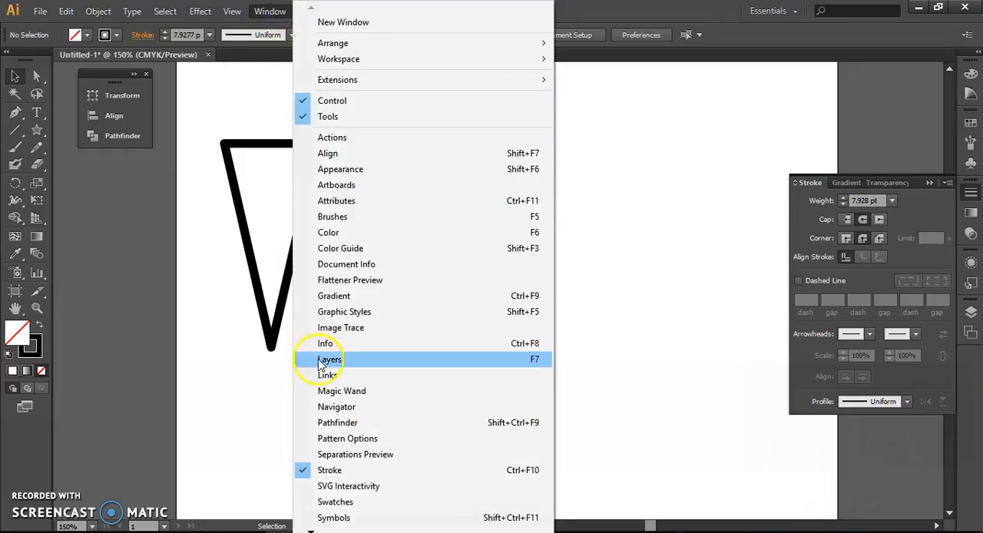
{"action": "left_click", "coordinate": [338, 424]}
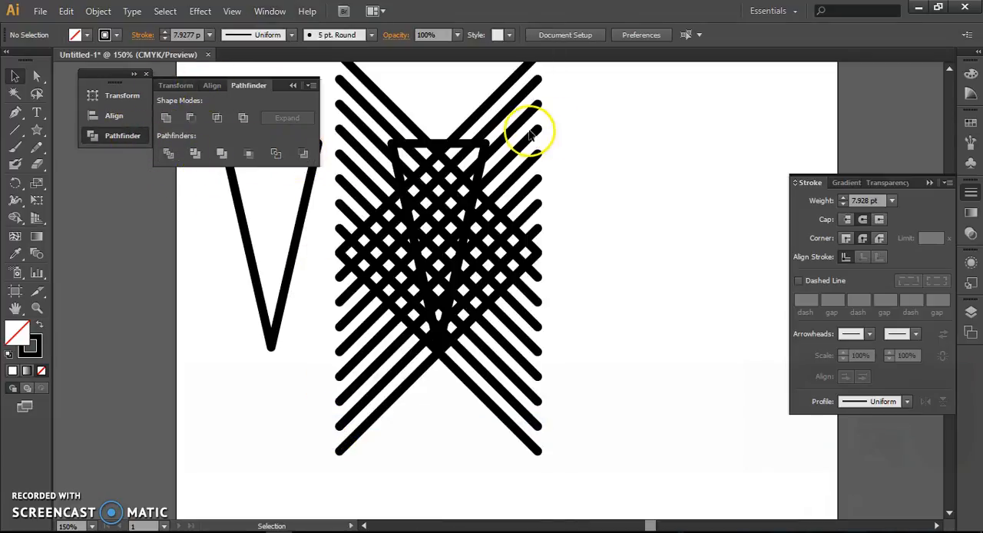
{"action": "left_click_drag", "start_coordinate": [583, 123], "coordinate": [389, 397]}
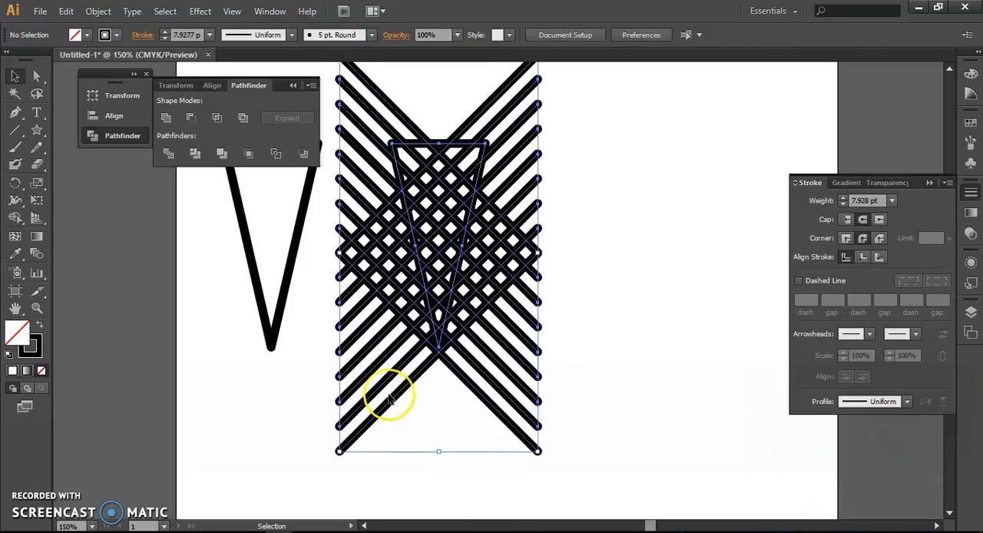
{"action": "left_click", "coordinate": [170, 152]}
{"action": "left_click", "coordinate": [170, 153]}
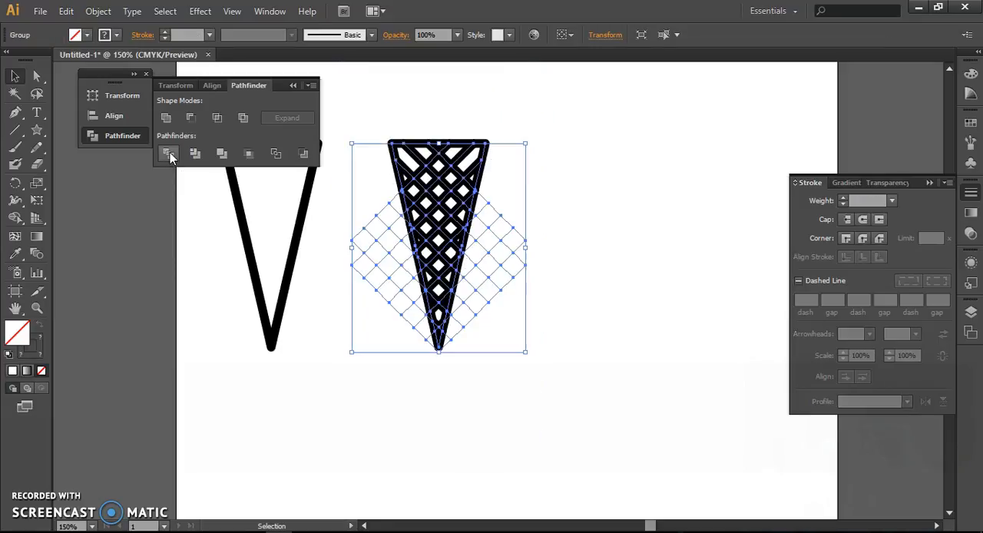
{"action": "left_click", "coordinate": [132, 341]}
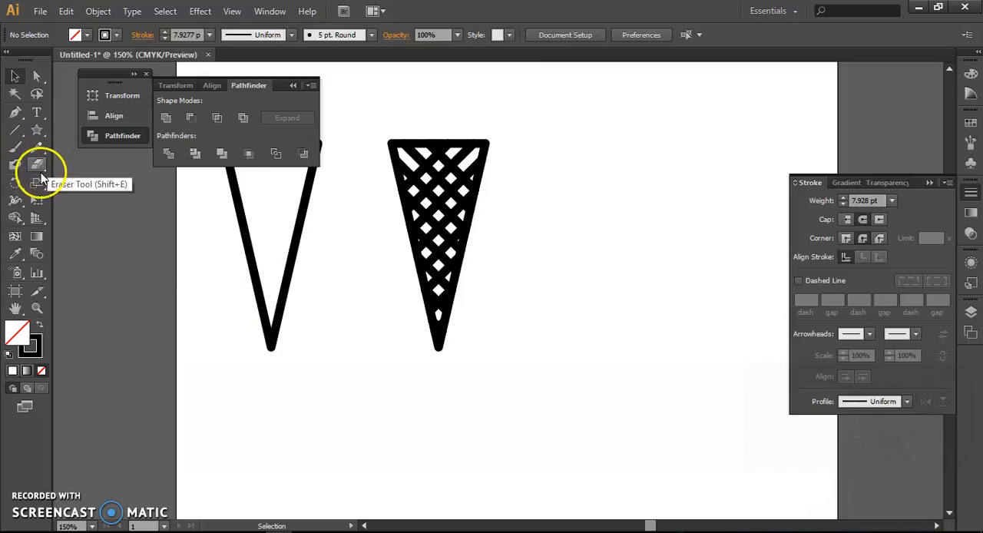
Step: Create a 1.3889 in by 1.3889 in rounded rectangle with a reduced corner radius near the top of the patterned triangle
{"action": "left_click", "coordinate": [37, 130]}
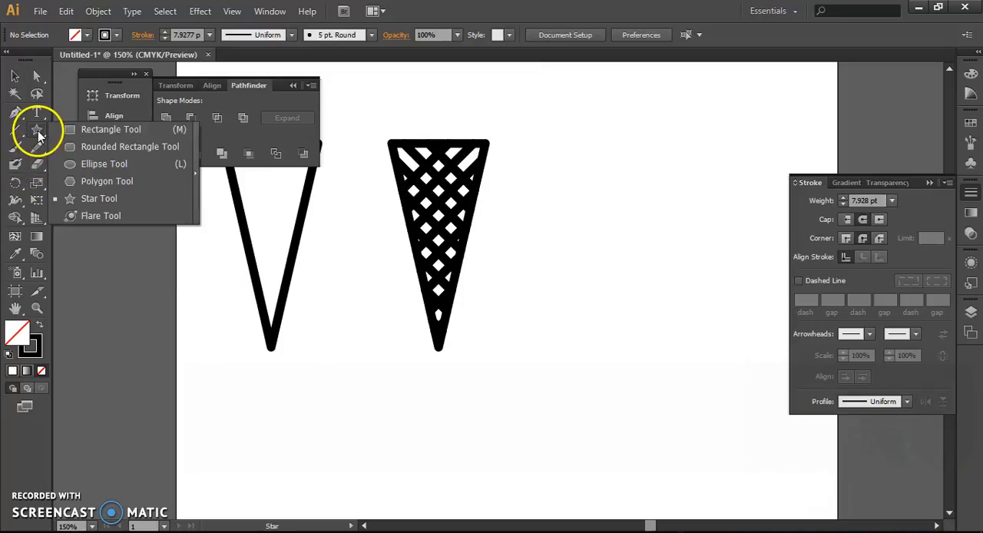
{"action": "left_click", "coordinate": [88, 148]}
{"action": "left_click", "coordinate": [293, 85]}
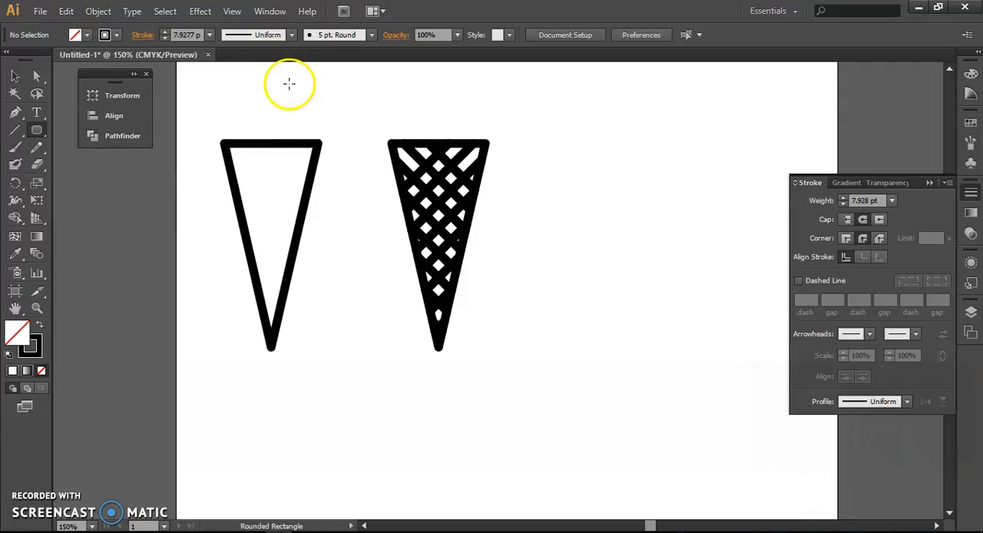
{"action": "scroll", "coordinate": [402, 115], "scroll_direction": "up", "scroll_amount": 3}
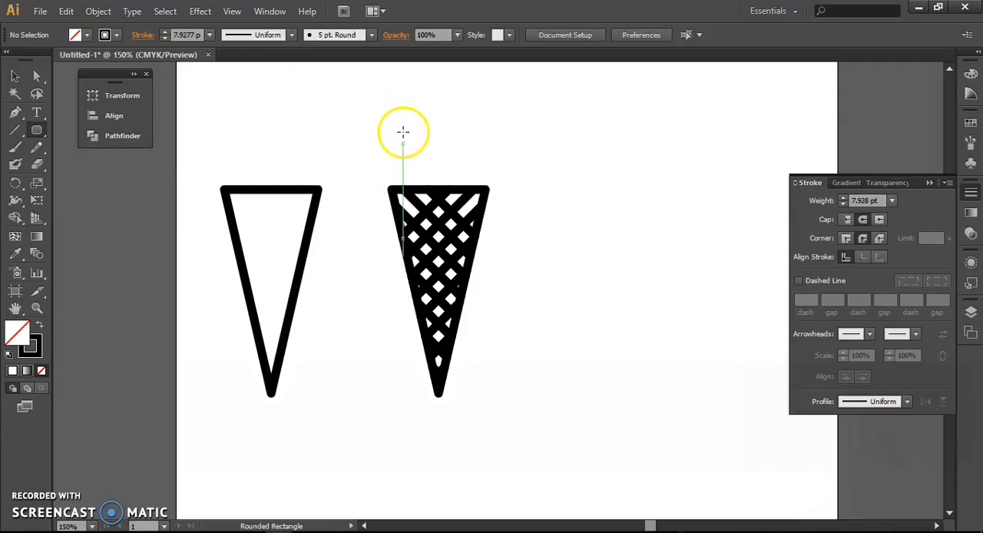
{"action": "left_click", "coordinate": [397, 199]}
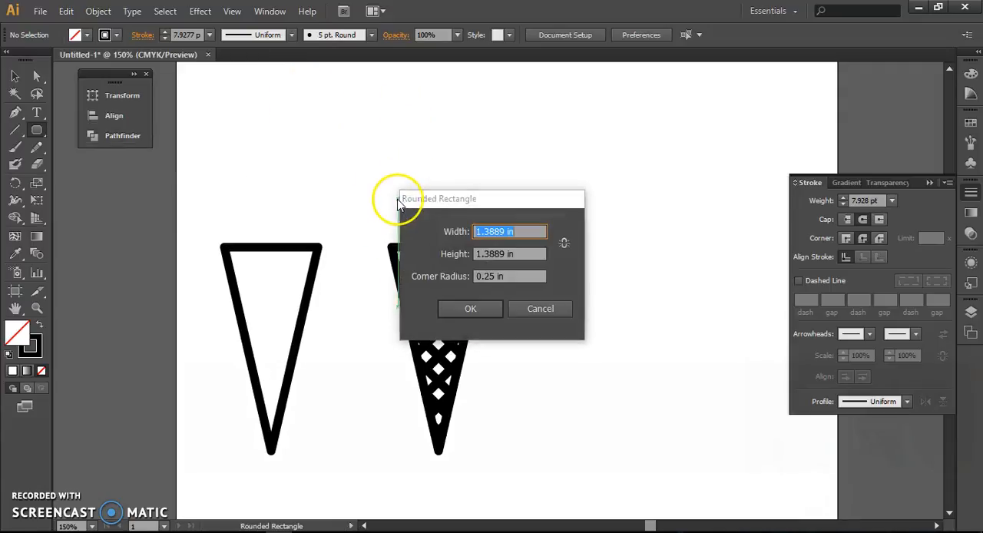
{"action": "left_click", "coordinate": [530, 306]}
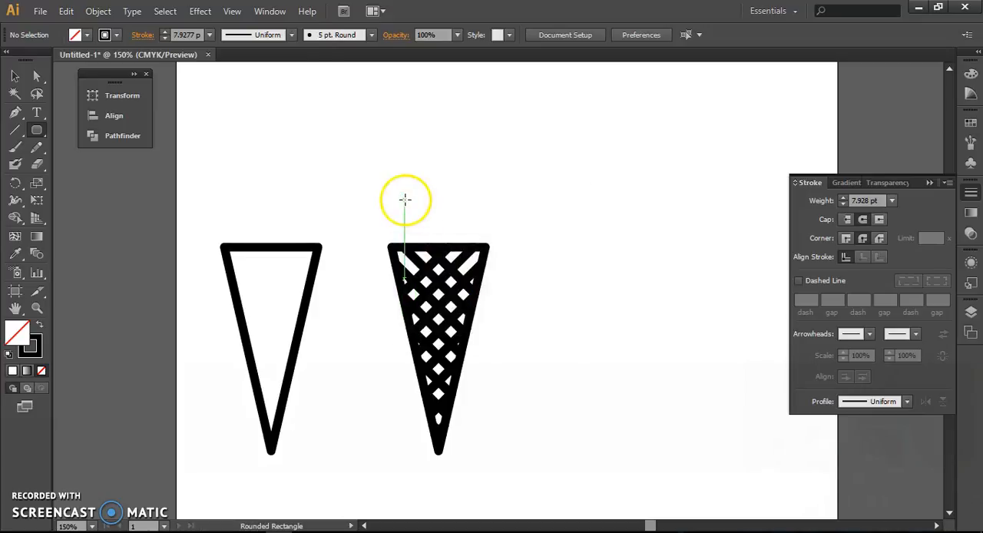
{"action": "left_click", "coordinate": [405, 200]}
{"action": "left_click_drag", "start_coordinate": [513, 274], "coordinate": [454, 270]}
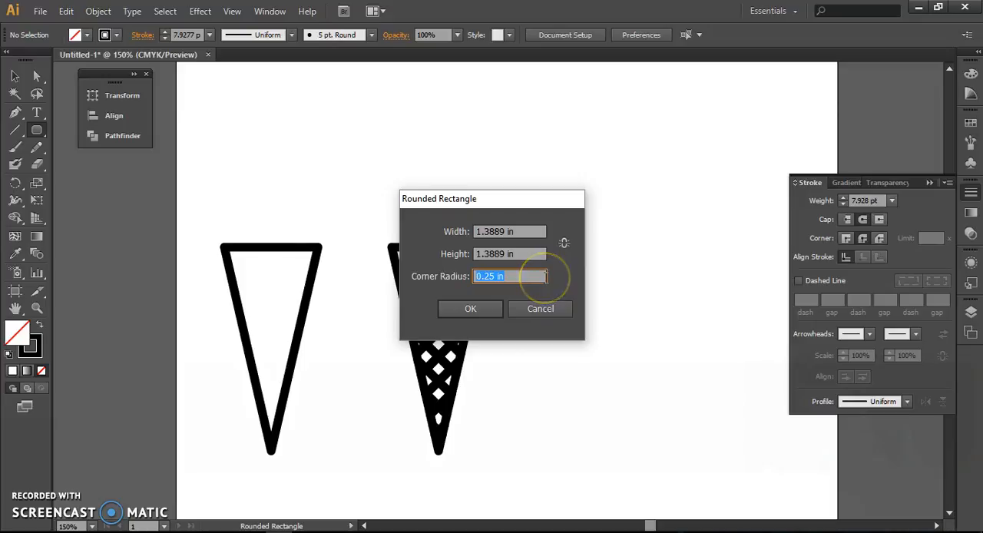
{"action": "left_click", "coordinate": [493, 307]}
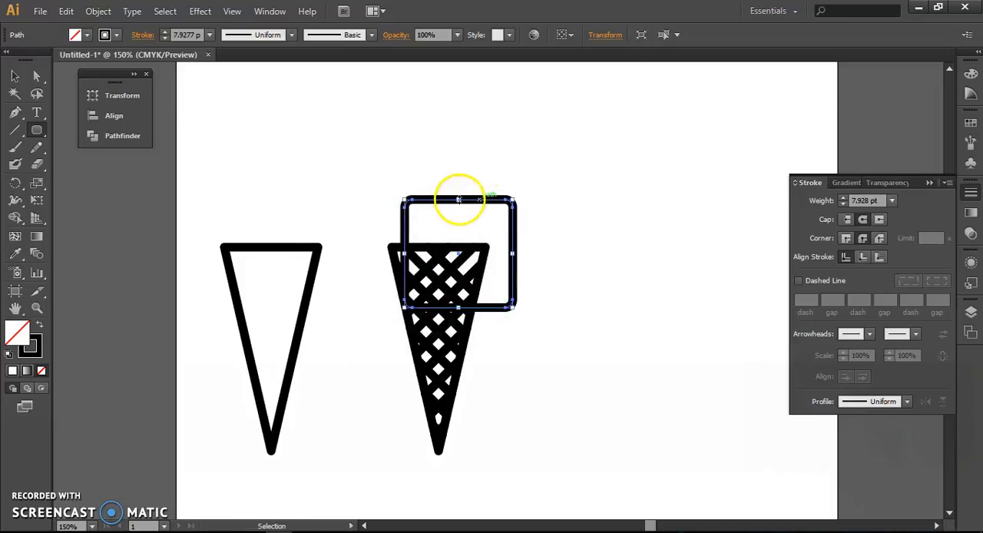
Step: Place the rounded rectangle on the patterned triangle's top edge and flatten it into a band slightly wider than the triangle
{"action": "left_click_drag", "start_coordinate": [481, 202], "coordinate": [466, 147]}
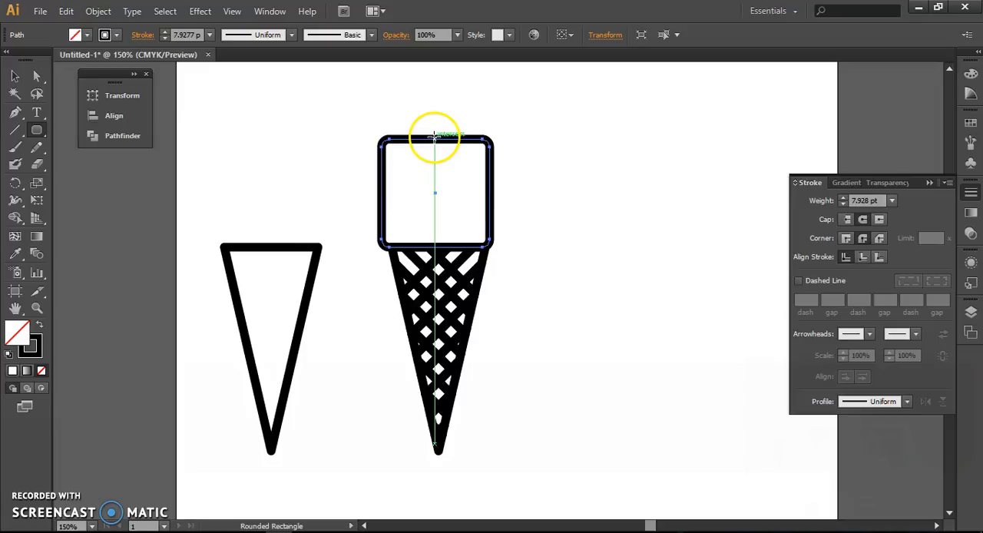
{"action": "left_click_drag", "start_coordinate": [436, 139], "coordinate": [438, 204]}
{"action": "left_click_drag", "start_coordinate": [488, 227], "coordinate": [496, 226]}
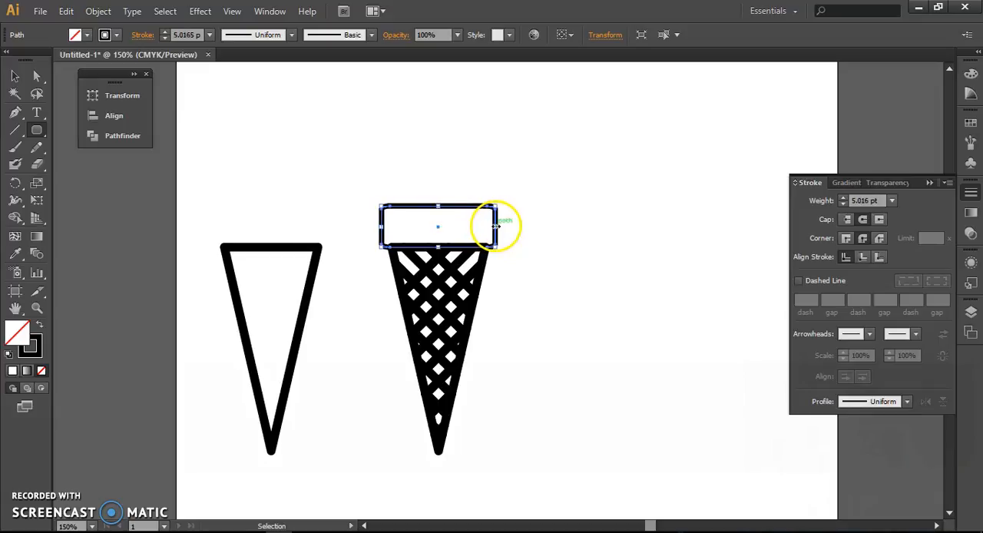
{"action": "left_click", "coordinate": [543, 184]}
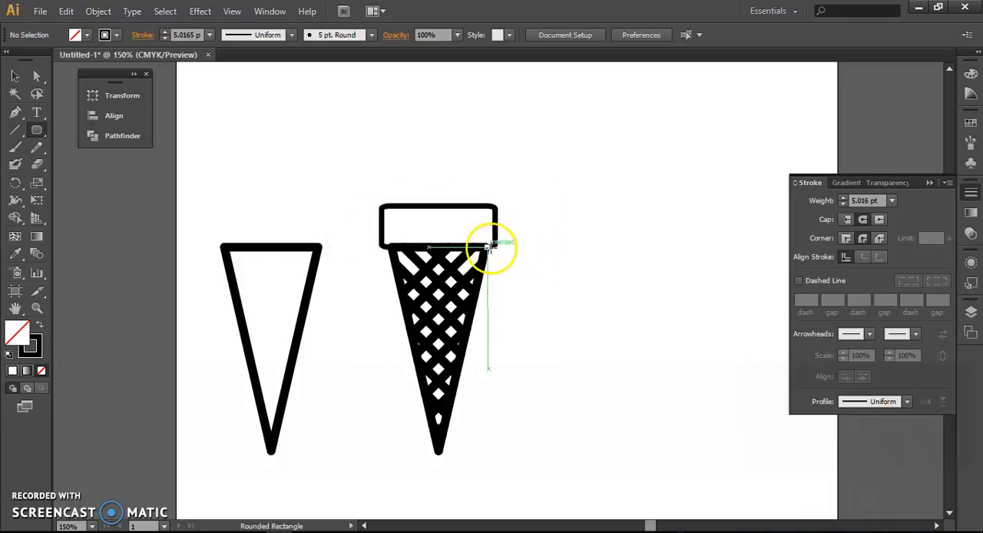
Step: Align the rounded band and the patterned triangle to a common horizontal centre
{"action": "key", "text": "ctrl"}
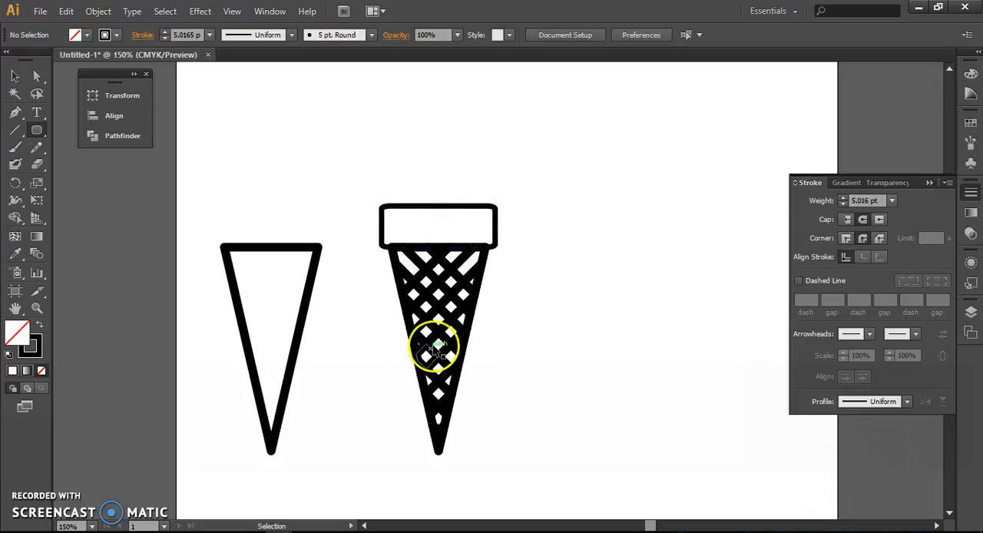
{"action": "left_click_drag", "start_coordinate": [557, 183], "coordinate": [377, 451]}
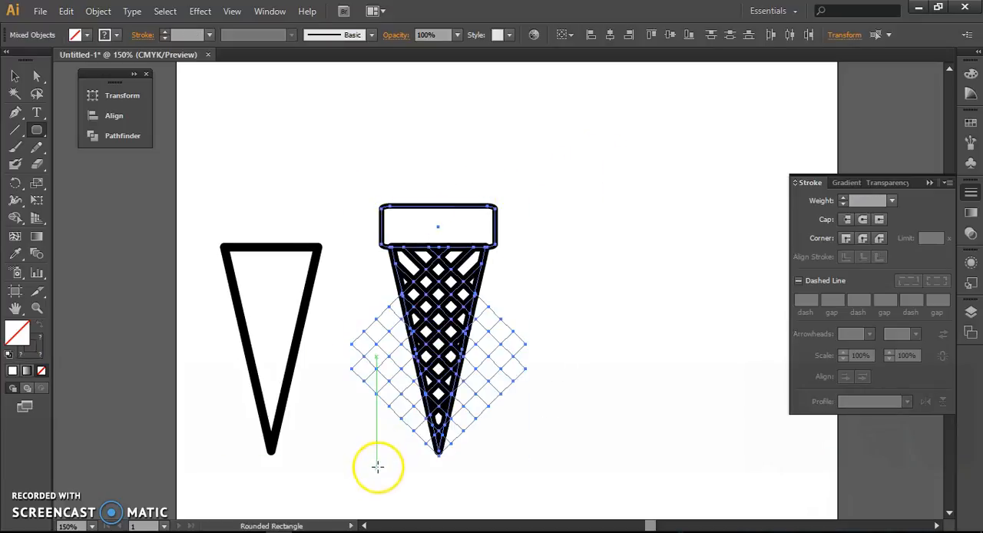
{"action": "left_click", "coordinate": [609, 35]}
{"action": "key", "text": "v"}
{"action": "left_click", "coordinate": [506, 139]}
Step: Nudge the rounded band slightly upward so its lower edge sits neatly on the cone's top edge
{"action": "left_click", "coordinate": [482, 206], "text": "ctrl"}
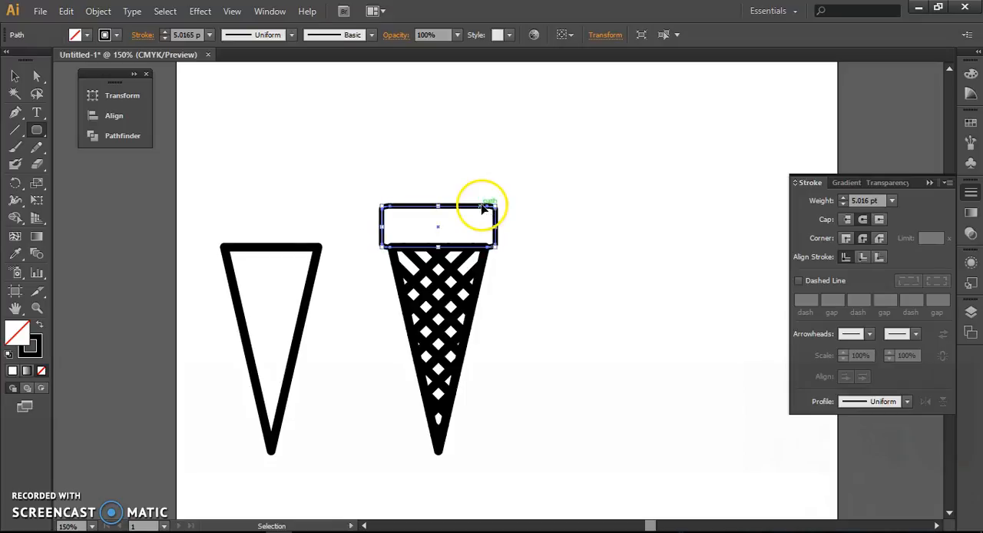
{"action": "scroll", "coordinate": [457, 236], "scroll_direction": "up", "scroll_amount": 3}
{"action": "key", "text": "Up"}
{"action": "key", "text": "Up"}
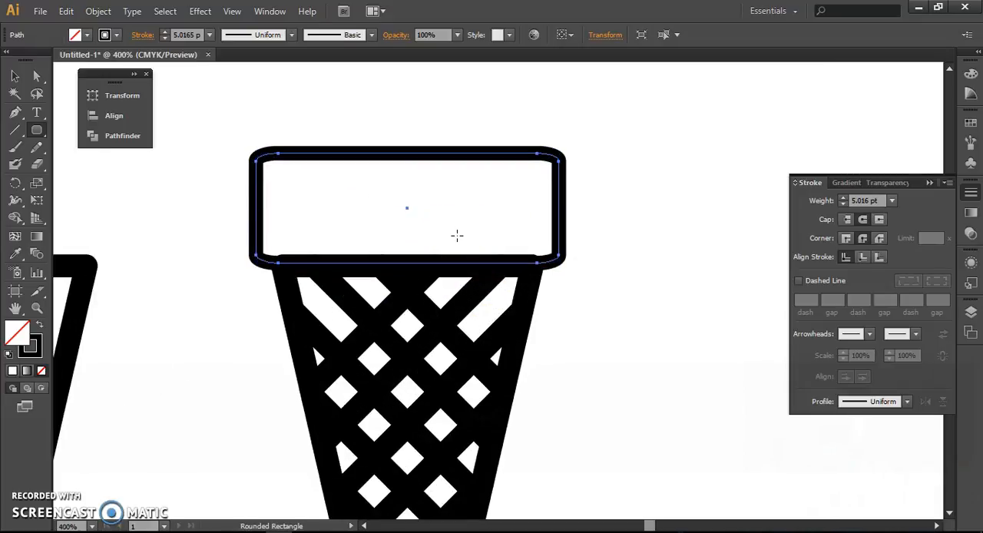
{"action": "key", "text": "v"}
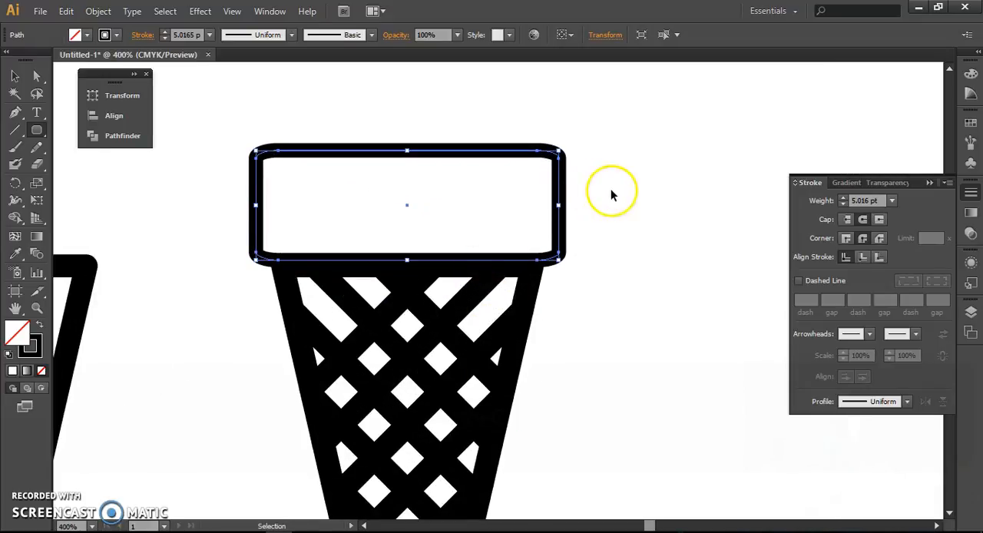
{"action": "left_click", "coordinate": [612, 193]}
Step: Fill the plain triangle with a linear white-to-black gradient
{"action": "scroll", "coordinate": [508, 222], "scroll_direction": "down", "scroll_amount": 3}
{"action": "scroll", "coordinate": [509, 222], "scroll_direction": "down", "scroll_amount": 2}
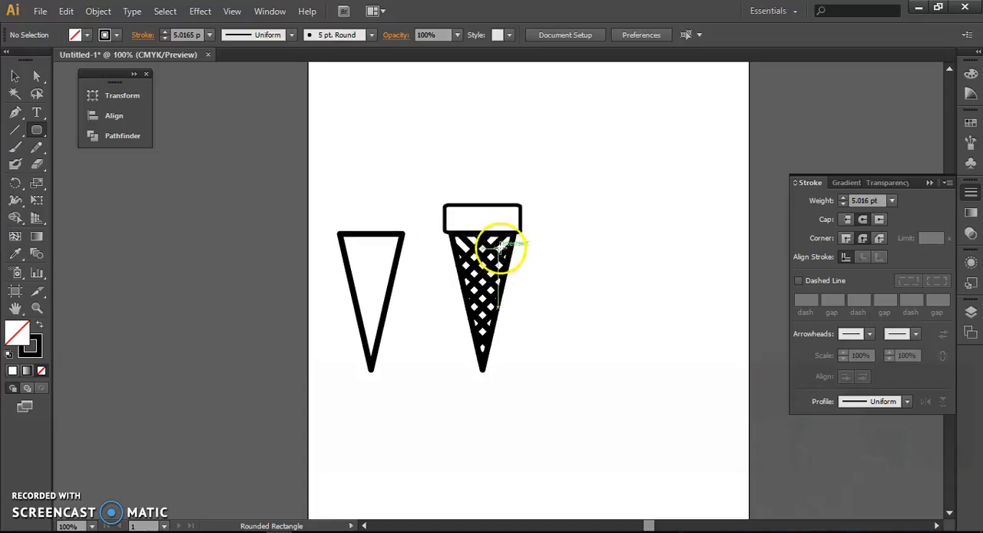
{"action": "key", "text": "v"}
{"action": "left_click", "coordinate": [352, 236], "text": "ctrl"}
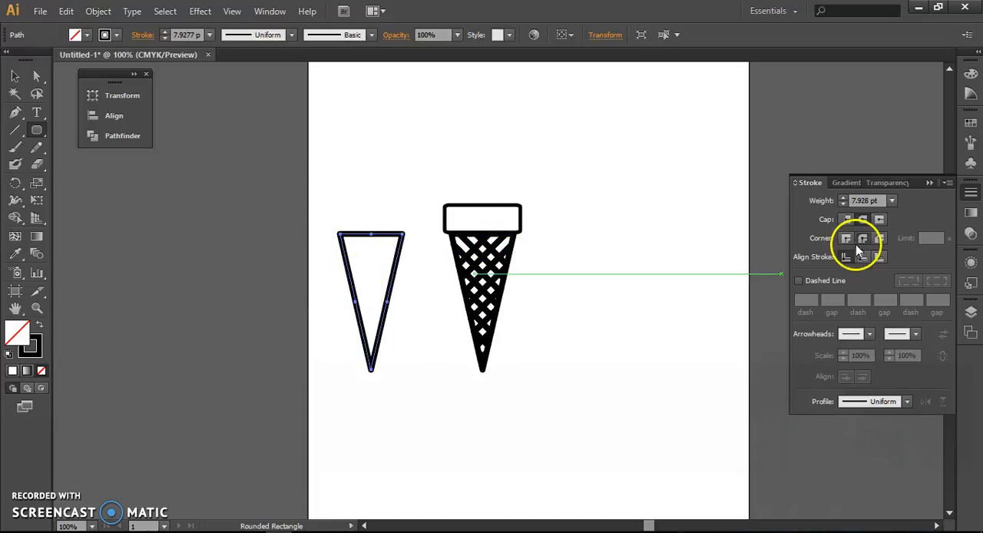
{"action": "left_click", "coordinate": [843, 185]}
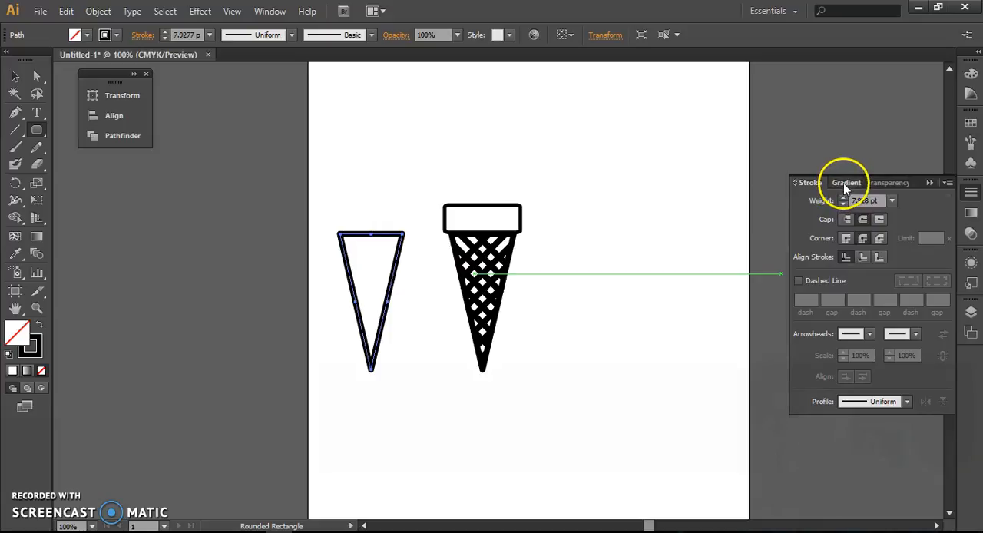
{"action": "left_click", "coordinate": [807, 204]}
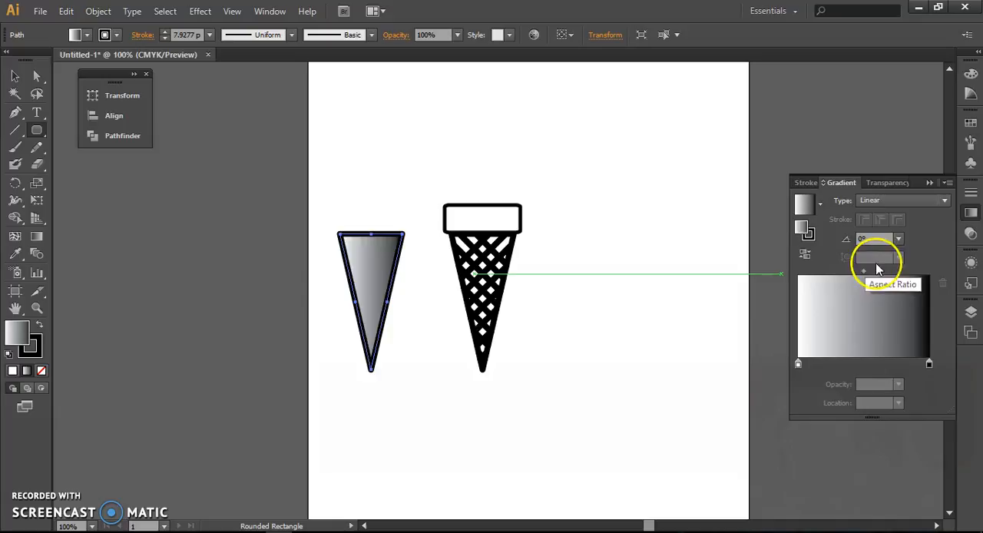
Step: Switch the gradient's white stop to CMYK and recolour it light tan, about C 1.18, M 10.2, Y 41, K 0
{"action": "left_click", "coordinate": [798, 364]}
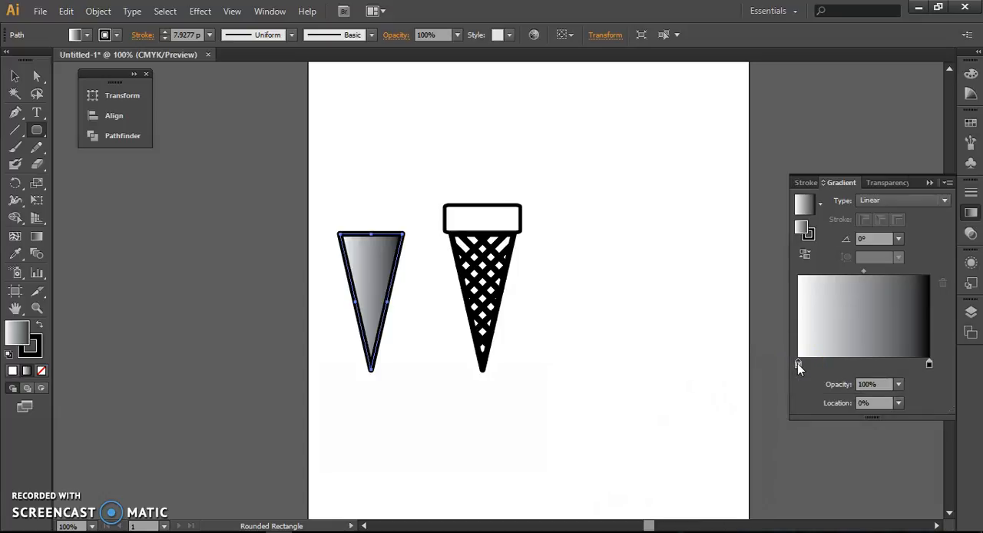
{"action": "double_click", "coordinate": [798, 363]}
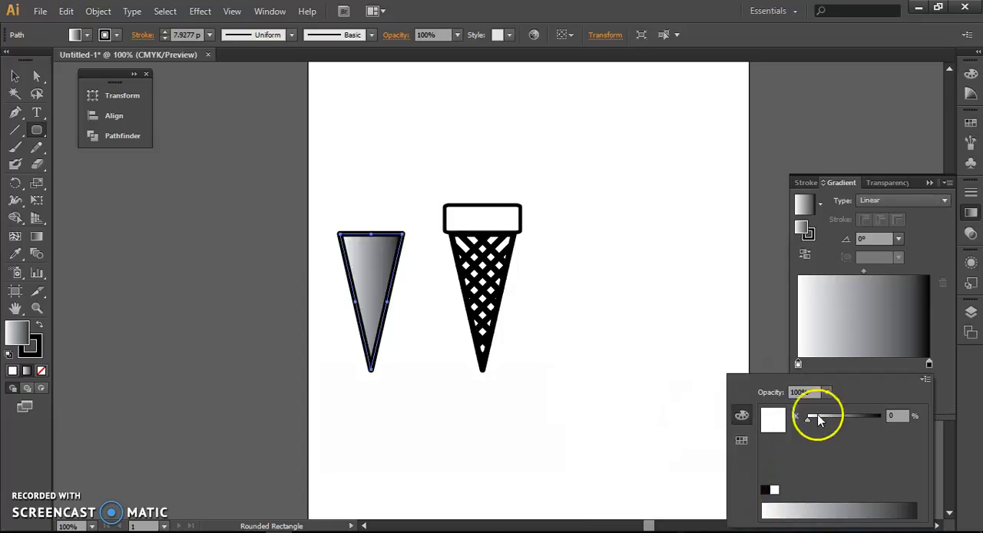
{"action": "left_click", "coordinate": [925, 379]}
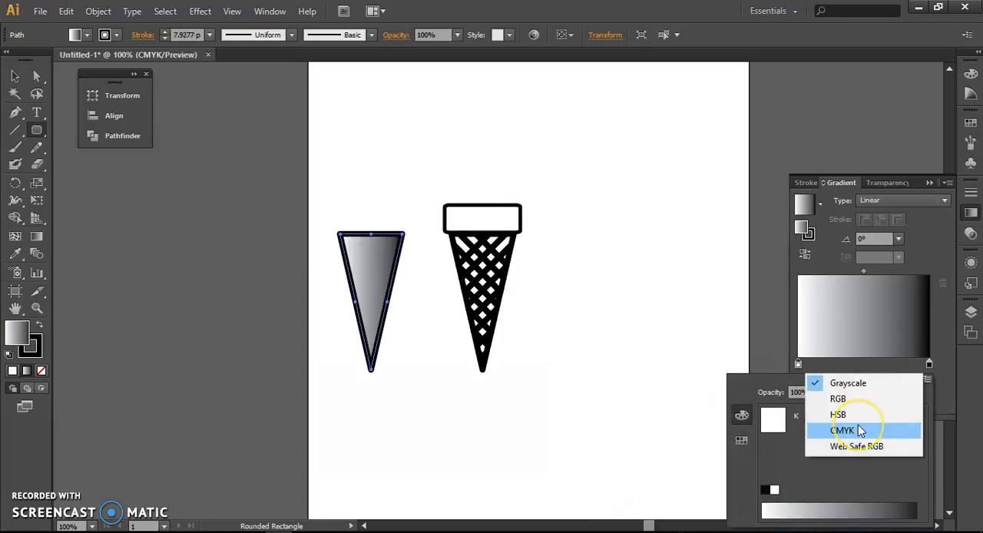
{"action": "left_click", "coordinate": [859, 431]}
{"action": "left_click", "coordinate": [791, 505]}
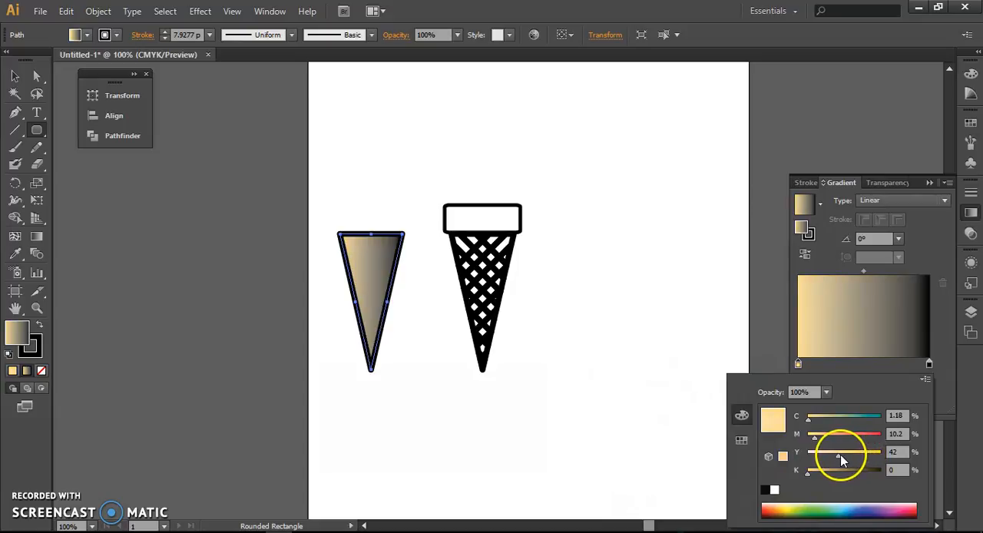
Step: Switch the gradient's black stop to CMYK and recolour it dark brown with C 0.78, M 12.55, Y 27, K 73
{"action": "left_click", "coordinate": [930, 366]}
{"action": "left_click", "coordinate": [930, 364]}
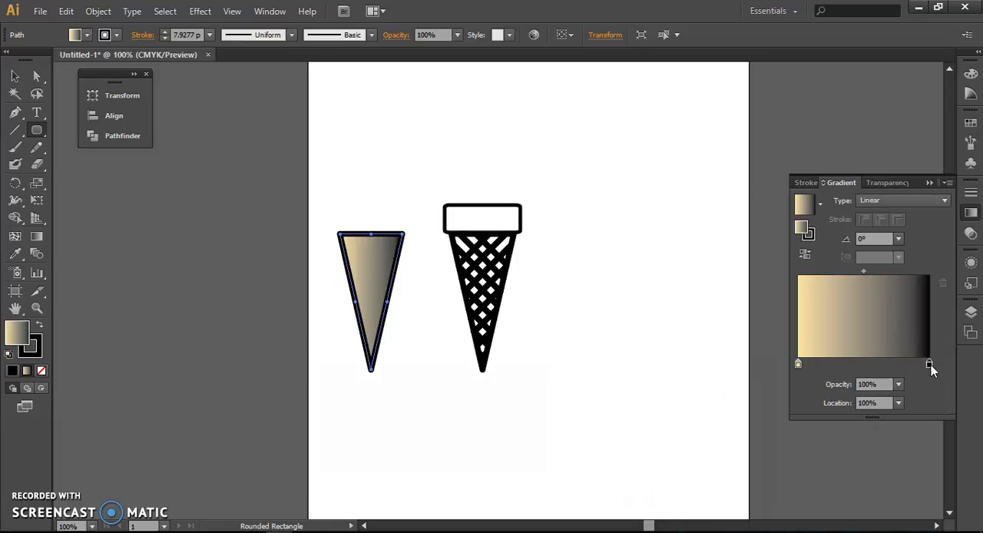
{"action": "double_click", "coordinate": [930, 364]}
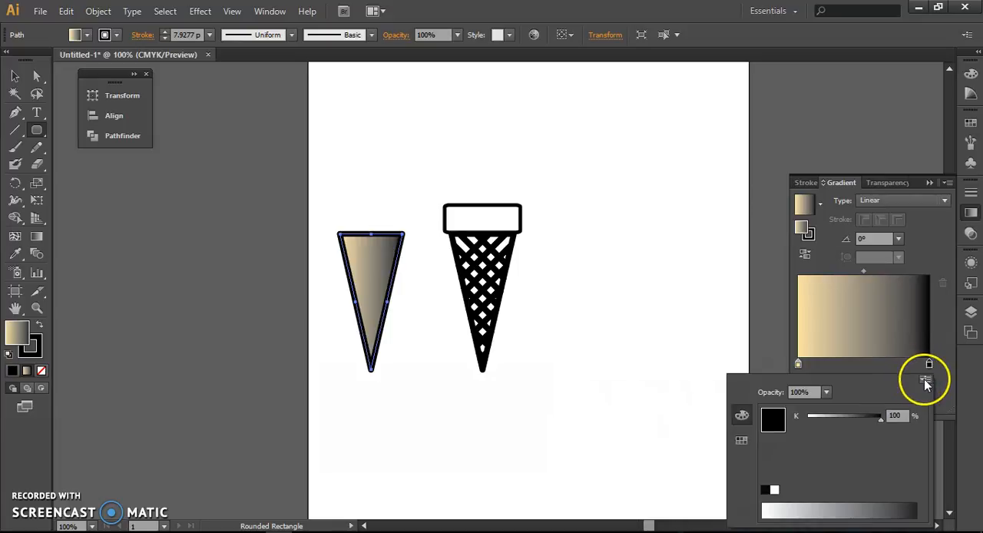
{"action": "left_click", "coordinate": [927, 381]}
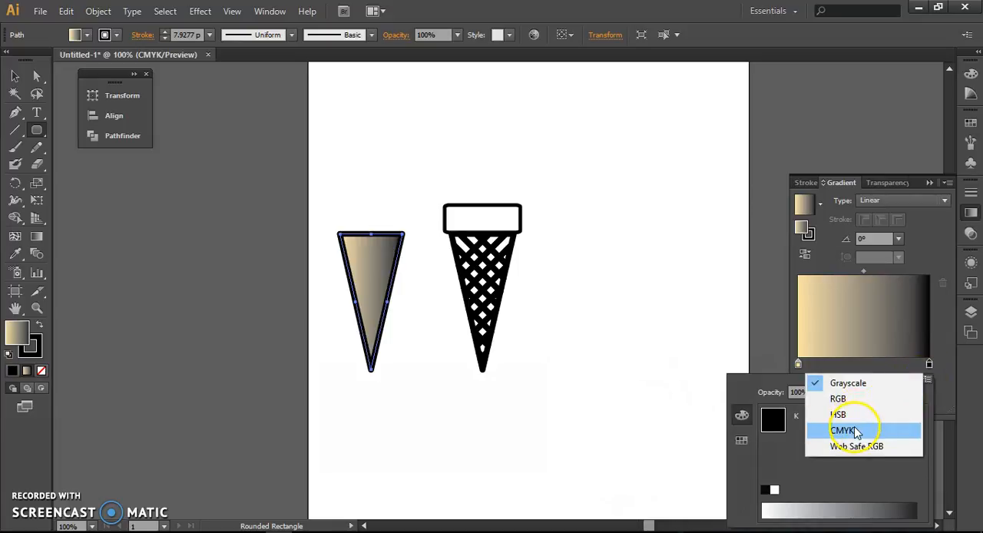
{"action": "left_click", "coordinate": [856, 433]}
{"action": "left_click", "coordinate": [787, 500]}
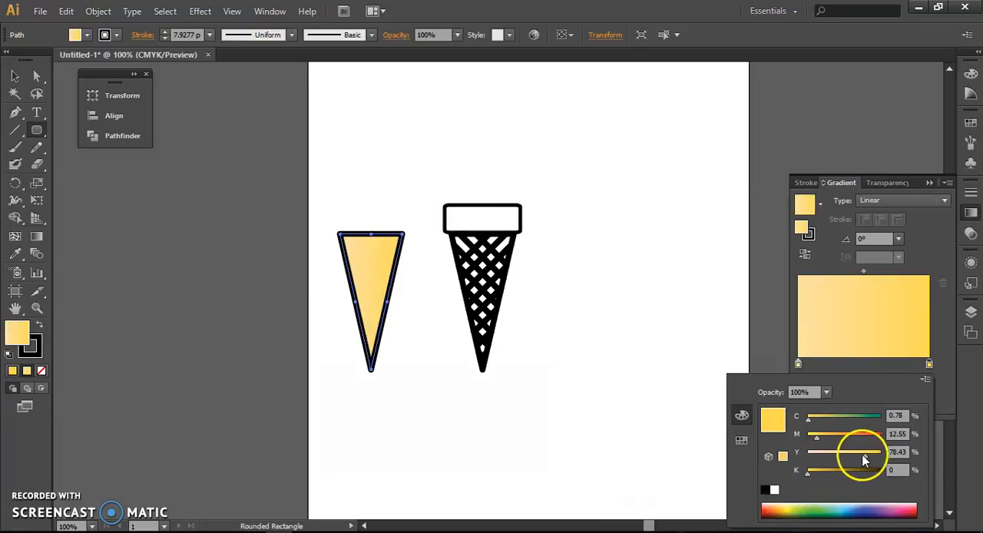
{"action": "left_click_drag", "start_coordinate": [837, 457], "coordinate": [855, 477]}
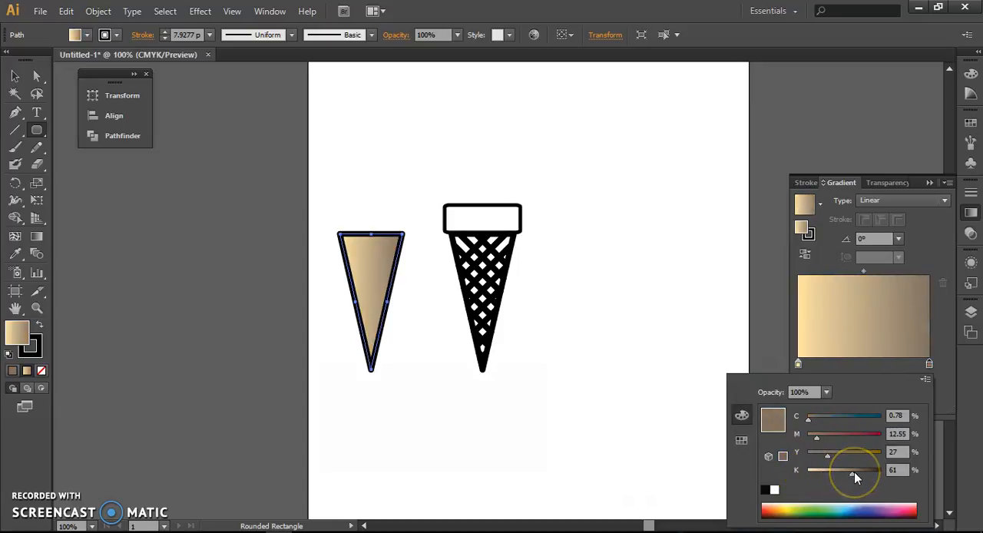
{"action": "left_click_drag", "start_coordinate": [857, 477], "coordinate": [861, 477]}
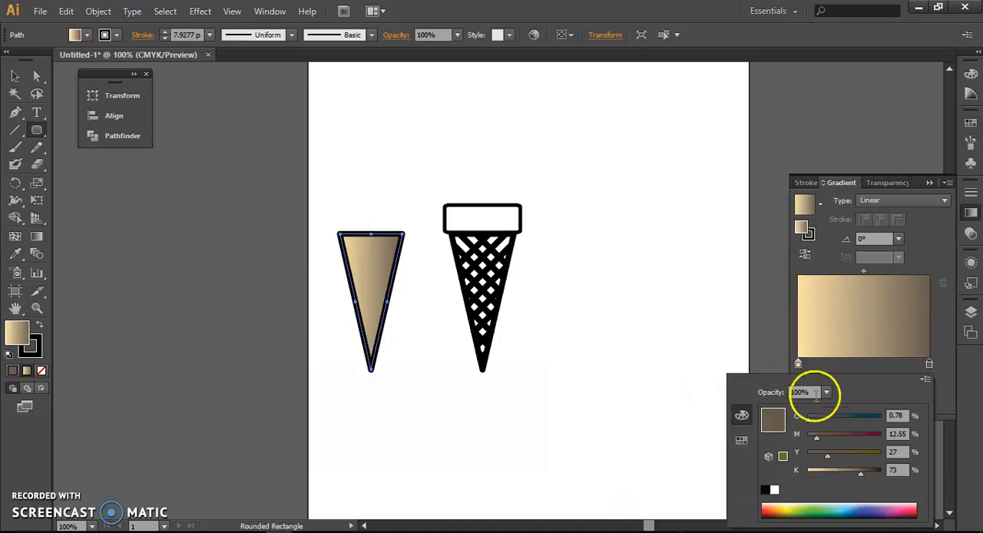
{"action": "left_click", "coordinate": [835, 242]}
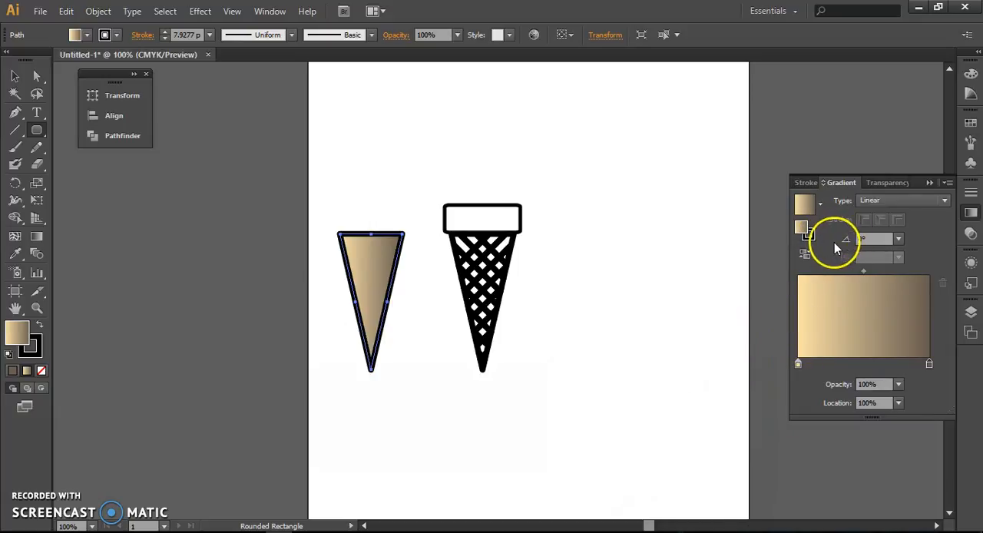
Step: Save the triangle's tan-to-brown gradient as a new swatch
{"action": "left_click", "coordinate": [971, 125]}
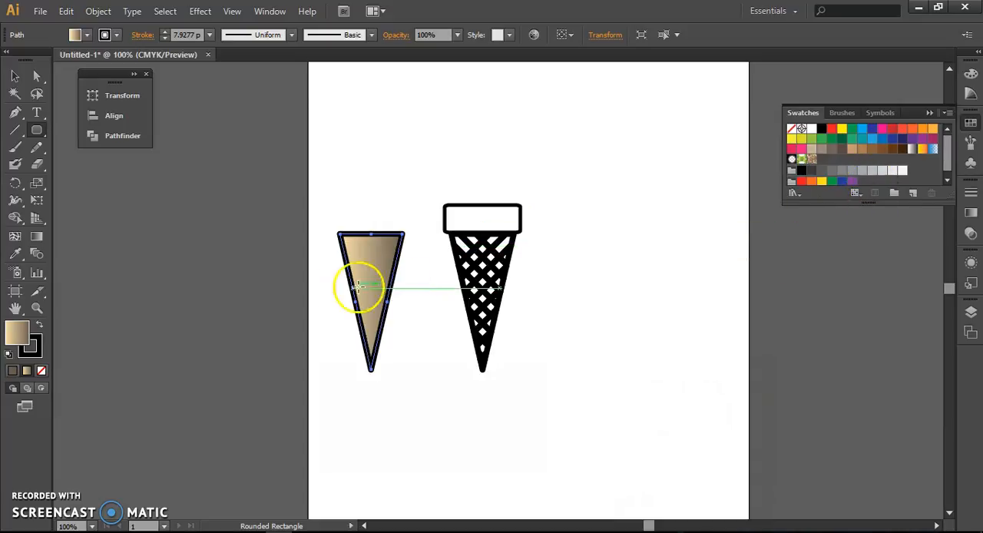
{"action": "left_click_drag", "start_coordinate": [16, 337], "coordinate": [828, 162]}
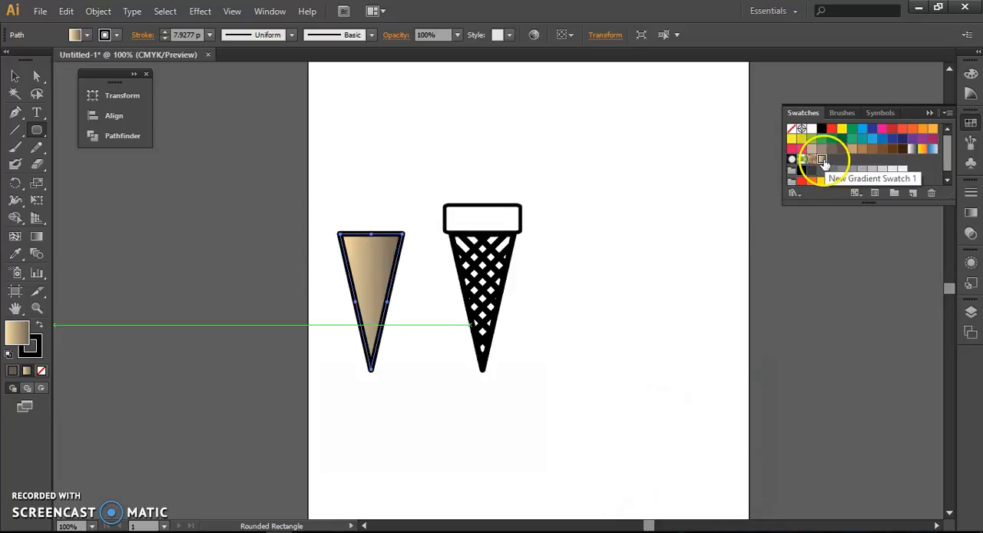
Step: Move the gradient-filled triangle onto the crosshatched triangle so it fills the cone behind the lattice
{"action": "key", "text": "v"}
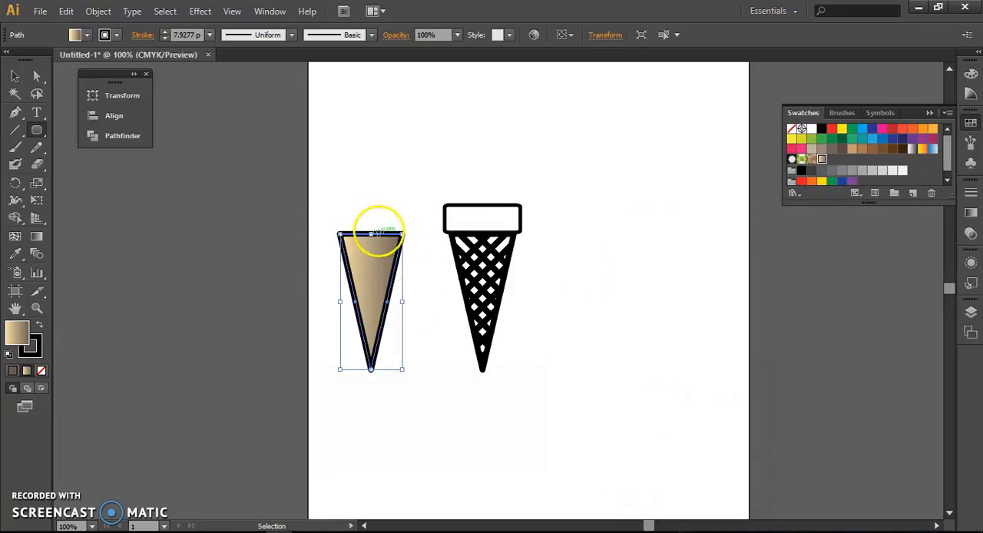
{"action": "left_click", "coordinate": [345, 203]}
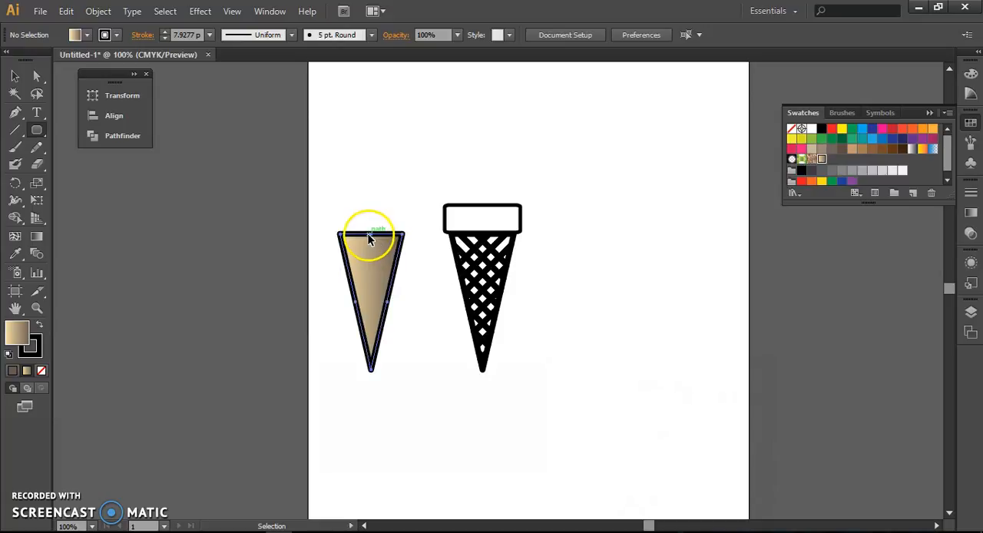
{"action": "left_click_drag", "start_coordinate": [368, 234], "coordinate": [481, 240]}
{"action": "left_click", "coordinate": [593, 302], "text": "ctrl"}
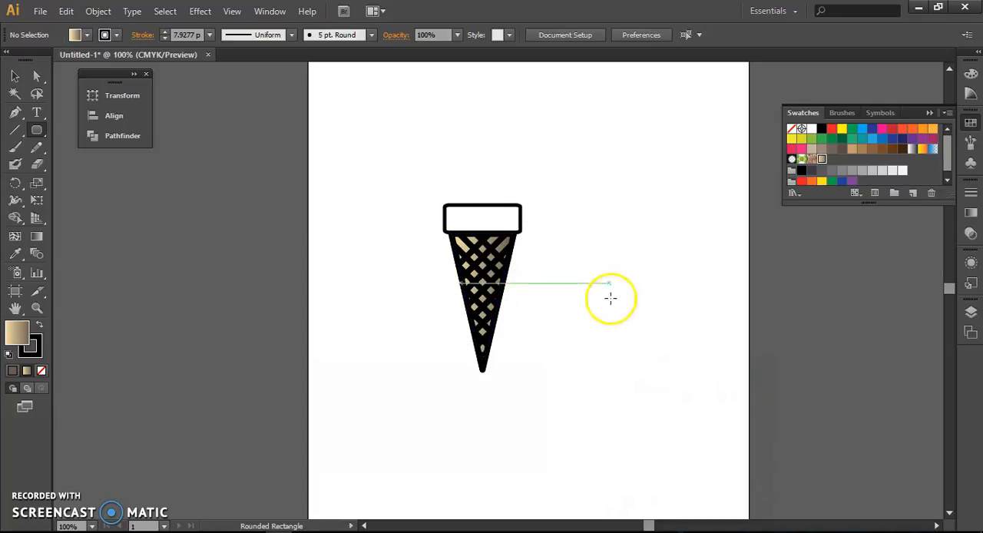
Step: Fill the rounded band above the cone with the saved tan-to-brown gradient swatch
{"action": "left_click", "coordinate": [490, 202], "text": "ctrl"}
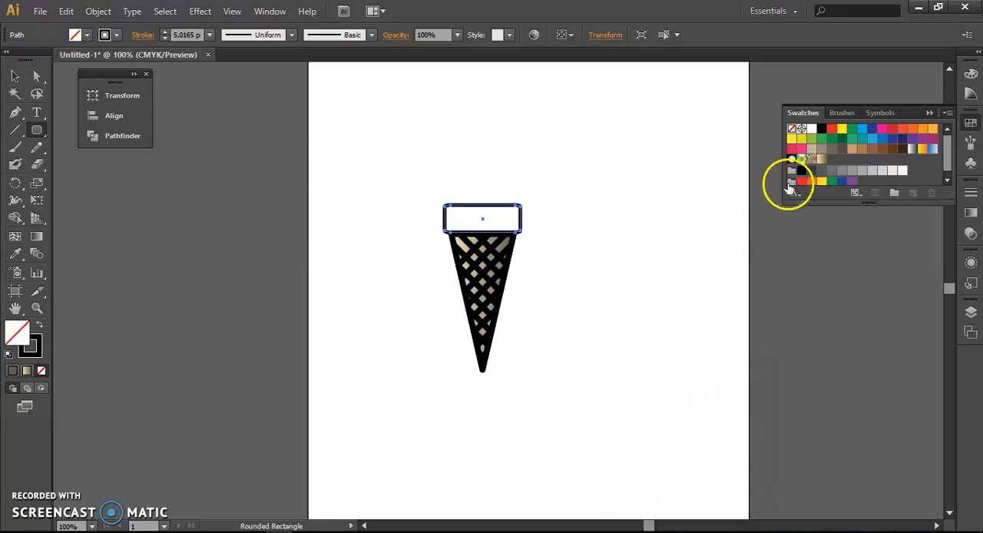
{"action": "left_click", "coordinate": [823, 161]}
{"action": "left_click", "coordinate": [589, 161]}
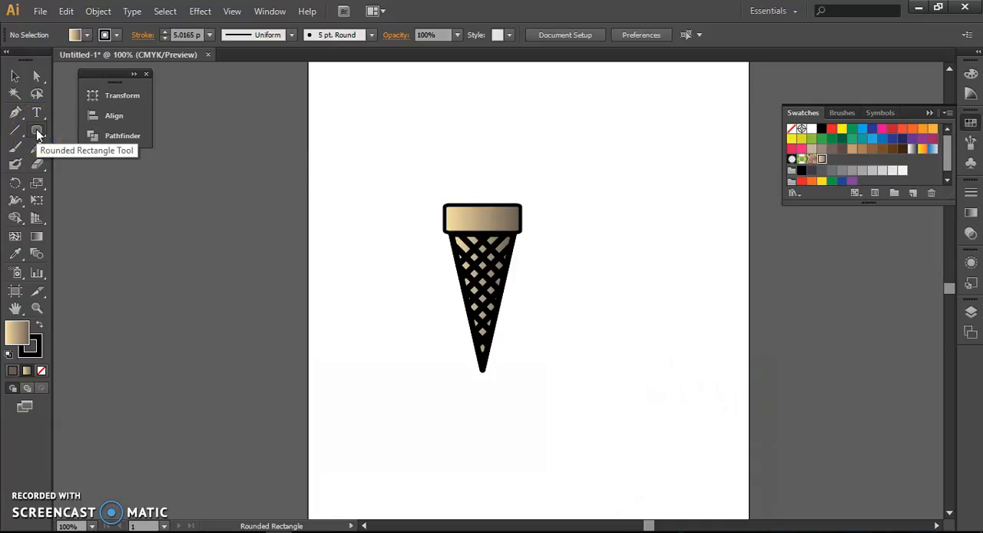
Step: Create a 1.3889 in square with rounder corners than the band and rest it on the band's top edge
{"action": "left_click", "coordinate": [463, 157]}
{"action": "left_click_drag", "start_coordinate": [509, 278], "coordinate": [438, 278]}
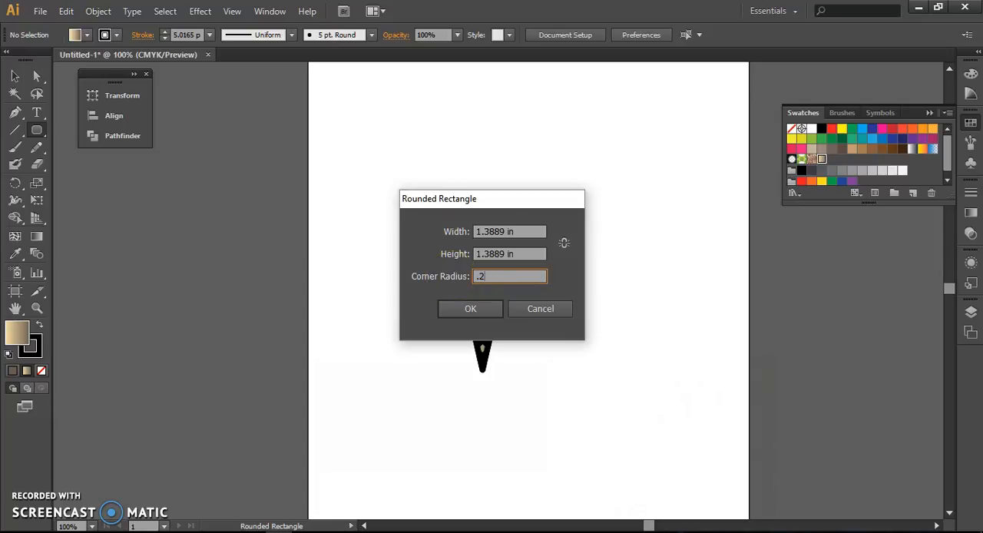
{"action": "key", "text": "Return"}
{"action": "left_click", "coordinate": [540, 264], "text": "ctrl"}
{"action": "left_click", "coordinate": [503, 160], "text": "ctrl"}
{"action": "left_click_drag", "start_coordinate": [502, 158], "coordinate": [482, 133]}
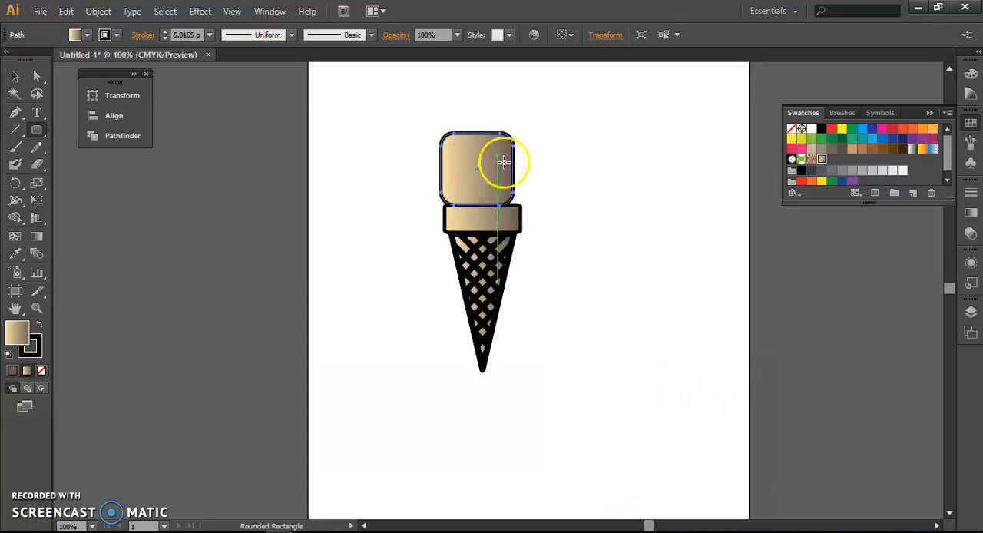
Step: Stretch and flatten the rounded square into a scoop slightly wider than the band, extending evenly past both of the band's sides
{"action": "scroll", "coordinate": [509, 196], "scroll_direction": "up", "scroll_amount": 2}
{"action": "scroll", "coordinate": [508, 196], "scroll_direction": "up", "scroll_amount": 1}
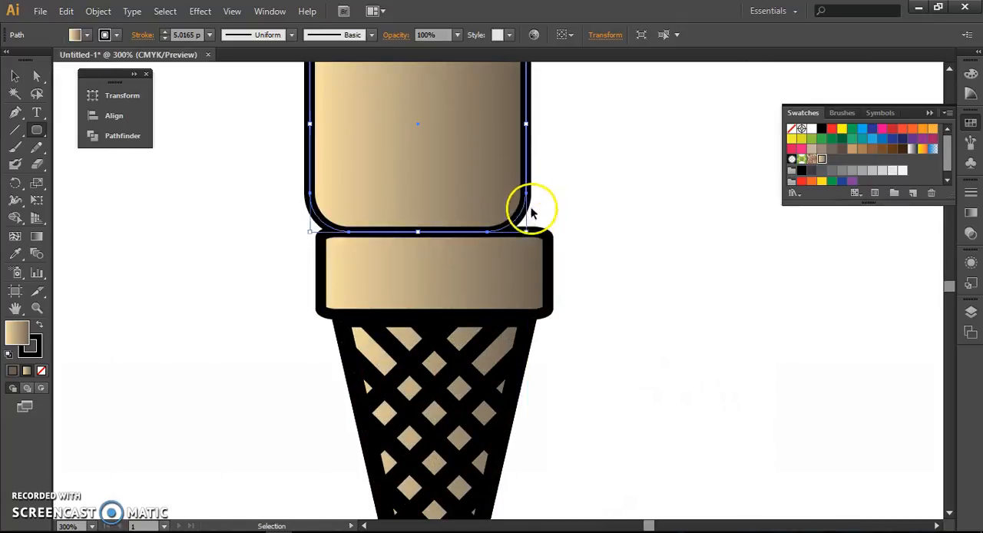
{"action": "left_click_drag", "start_coordinate": [527, 123], "coordinate": [584, 123]}
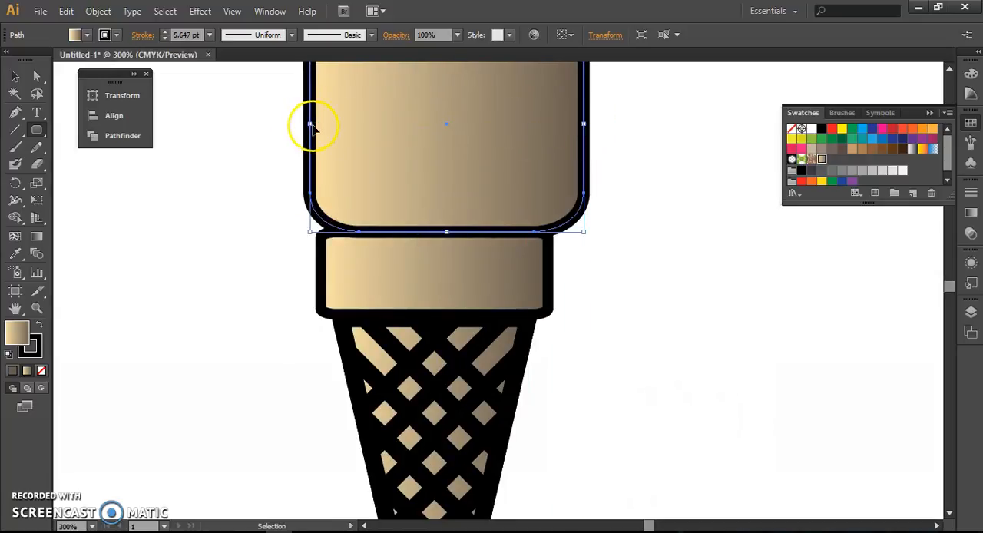
{"action": "left_click_drag", "start_coordinate": [311, 123], "coordinate": [274, 125]}
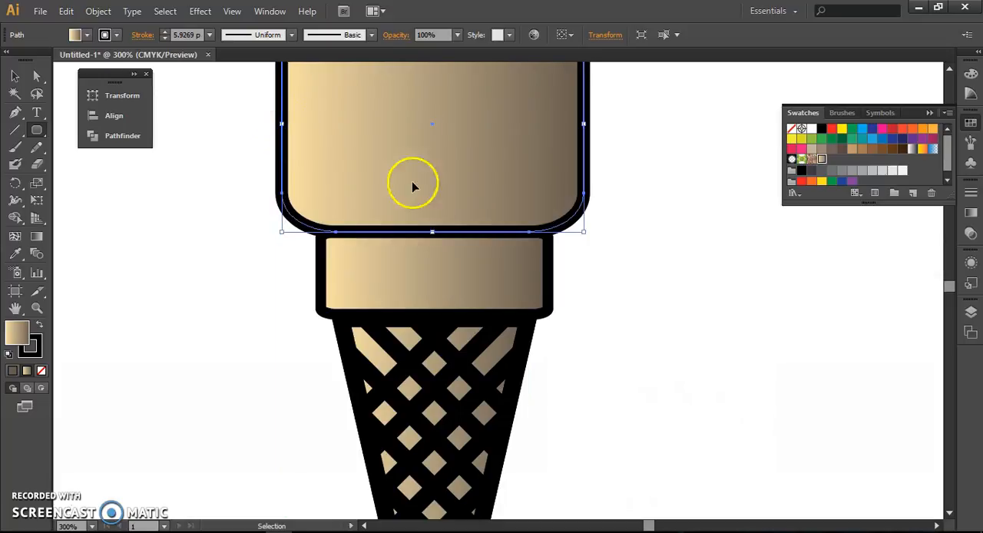
{"action": "scroll", "coordinate": [439, 282], "scroll_direction": "up", "scroll_amount": 1}
{"action": "scroll", "coordinate": [442, 286], "scroll_direction": "down", "scroll_amount": 1}
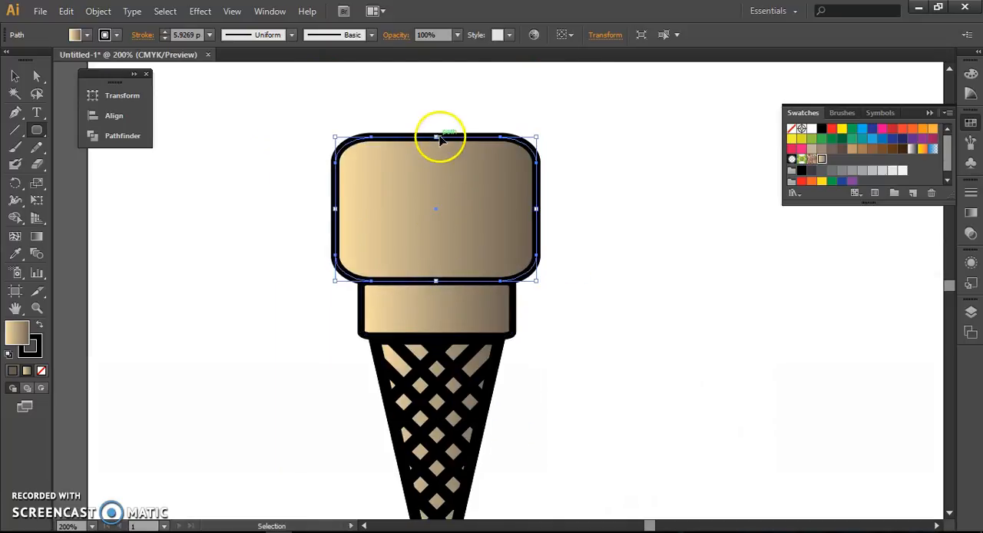
{"action": "left_click_drag", "start_coordinate": [436, 137], "coordinate": [438, 172]}
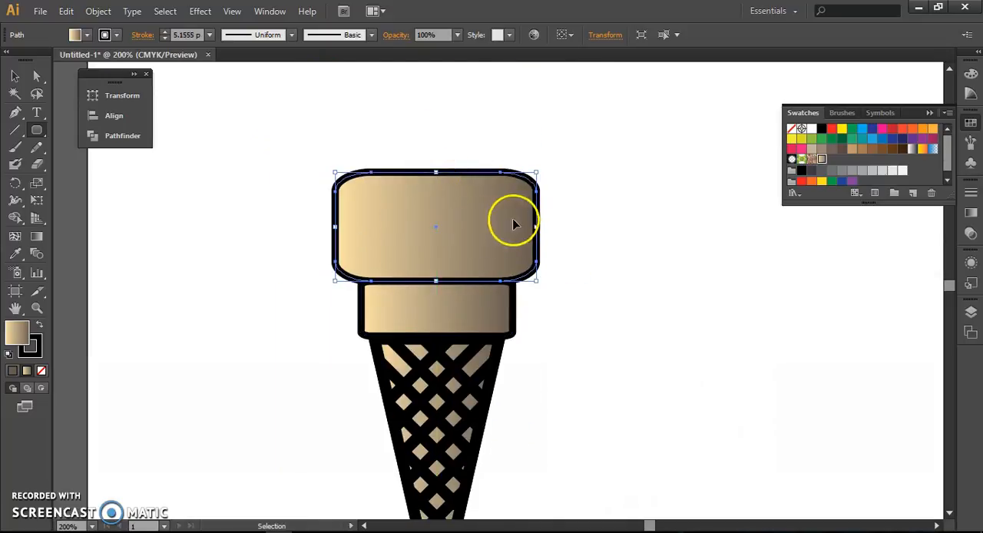
{"action": "left_click_drag", "start_coordinate": [543, 222], "coordinate": [528, 226]}
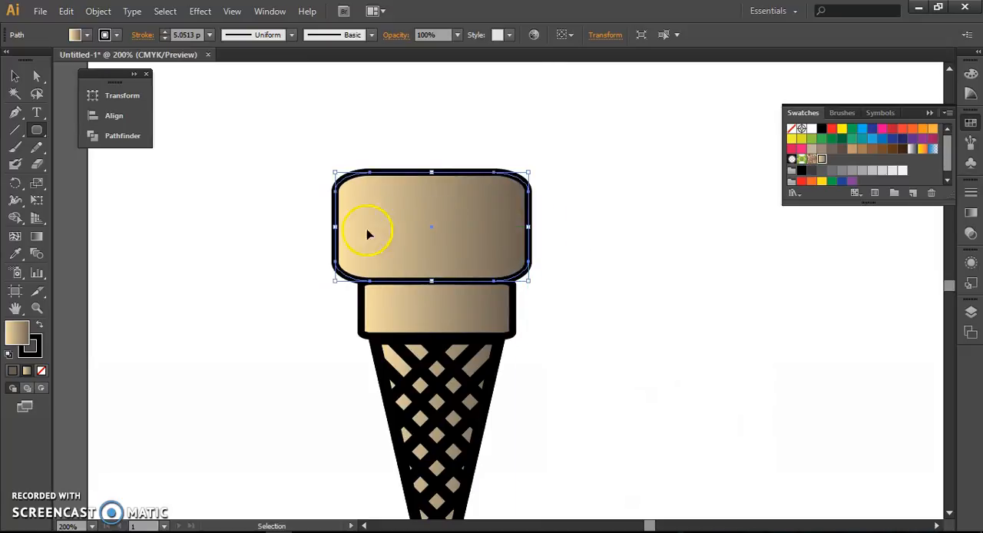
{"action": "left_click_drag", "start_coordinate": [335, 226], "coordinate": [344, 226]}
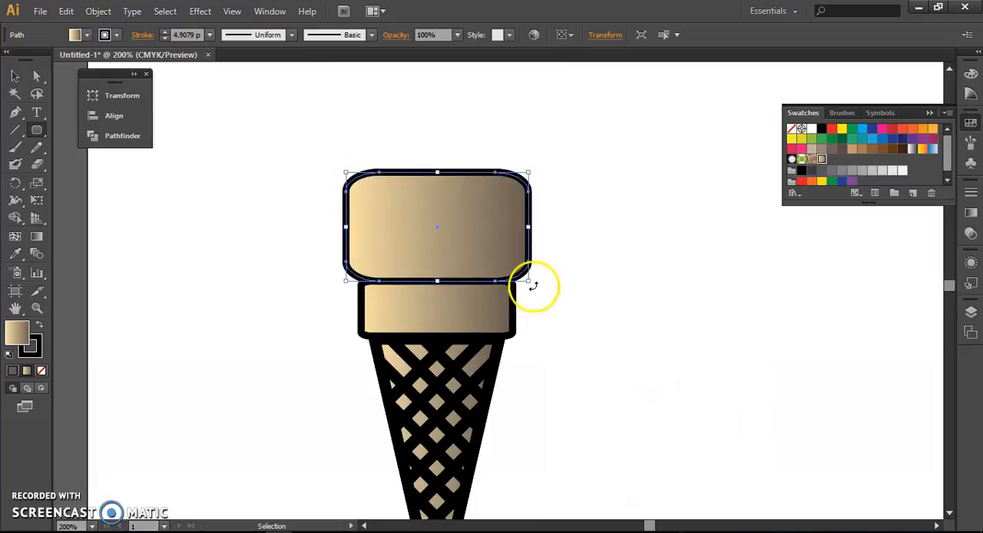
{"action": "left_click", "coordinate": [610, 336]}
Step: Fill the scoop above the band with solid light pink, hex f7add8
{"action": "scroll", "coordinate": [602, 321], "scroll_direction": "down", "scroll_amount": 2}
{"action": "left_click", "coordinate": [544, 266], "text": "ctrl"}
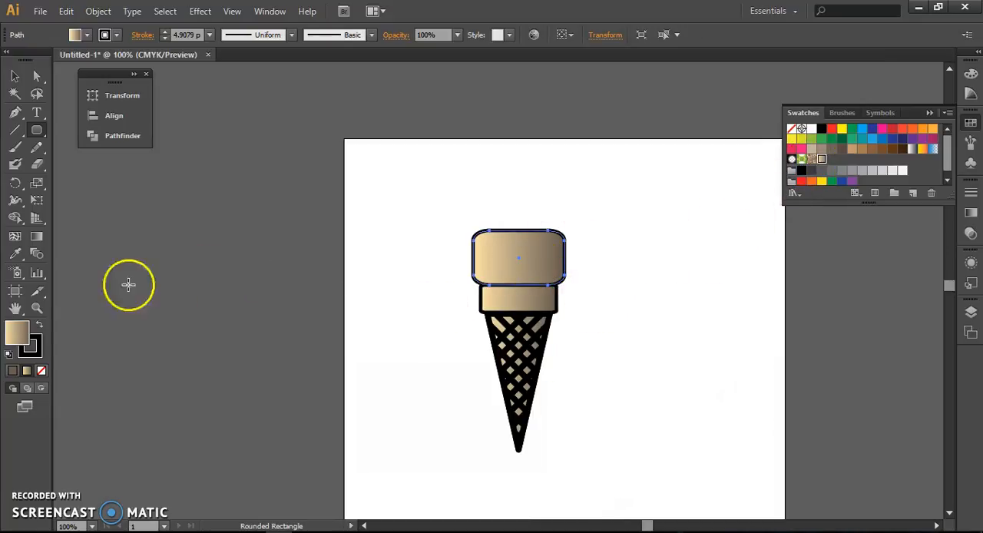
{"action": "double_click", "coordinate": [18, 335]}
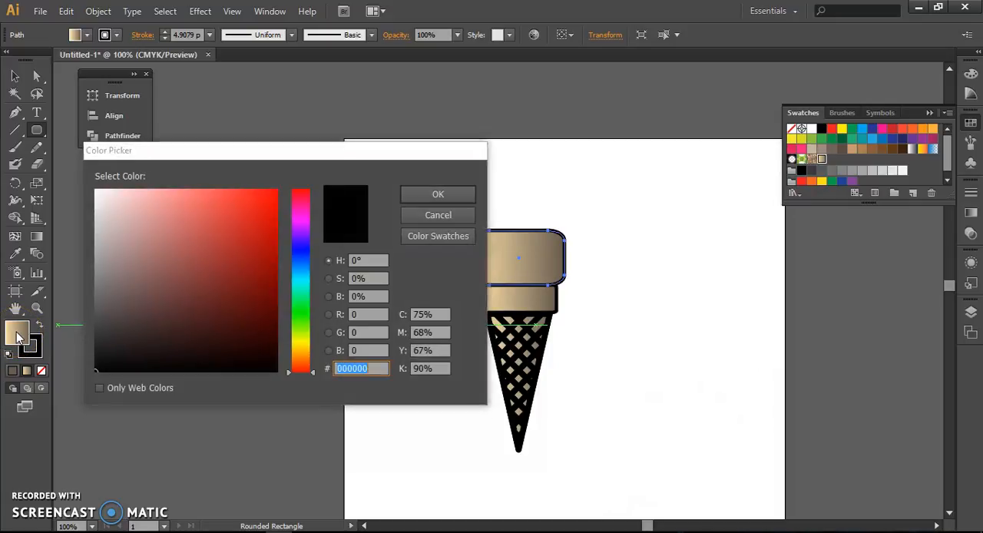
{"action": "left_click", "coordinate": [299, 207]}
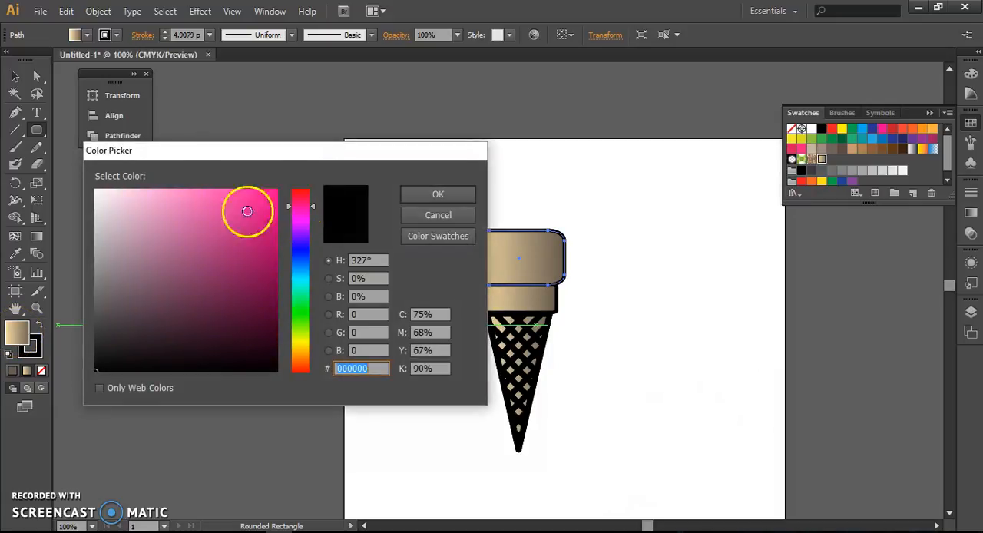
{"action": "left_click", "coordinate": [149, 194]}
{"action": "left_click", "coordinate": [435, 196]}
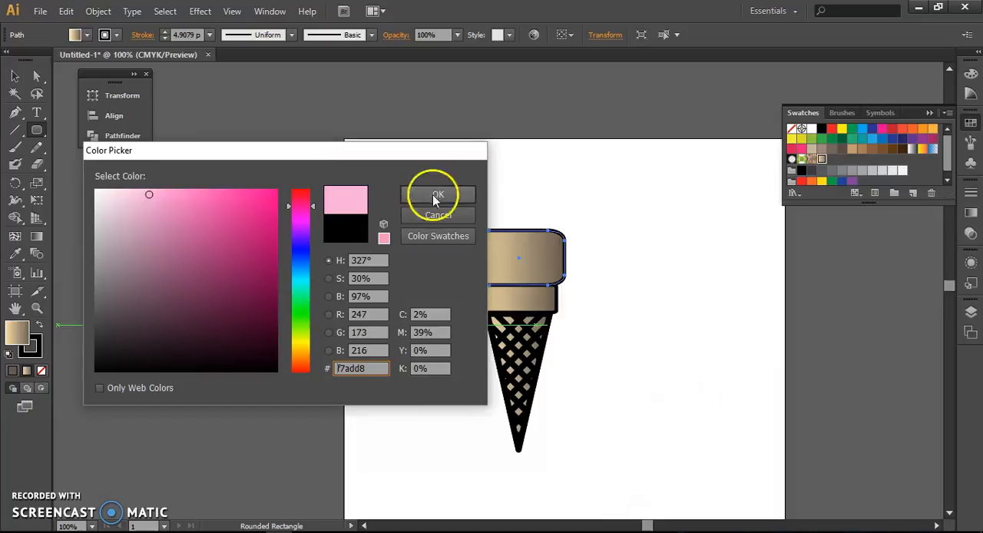
{"action": "left_click", "coordinate": [530, 216], "text": "ctrl"}
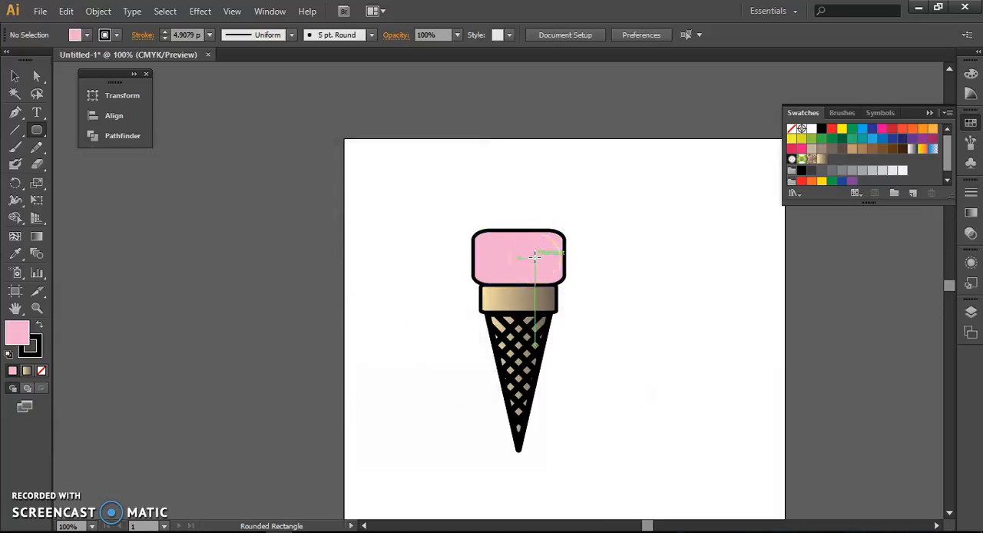
Step: Duplicate the pink scoop straight up with a slight overlap, and repeat the copy to make a stack of three
{"action": "left_click", "coordinate": [529, 227], "text": "ctrl"}
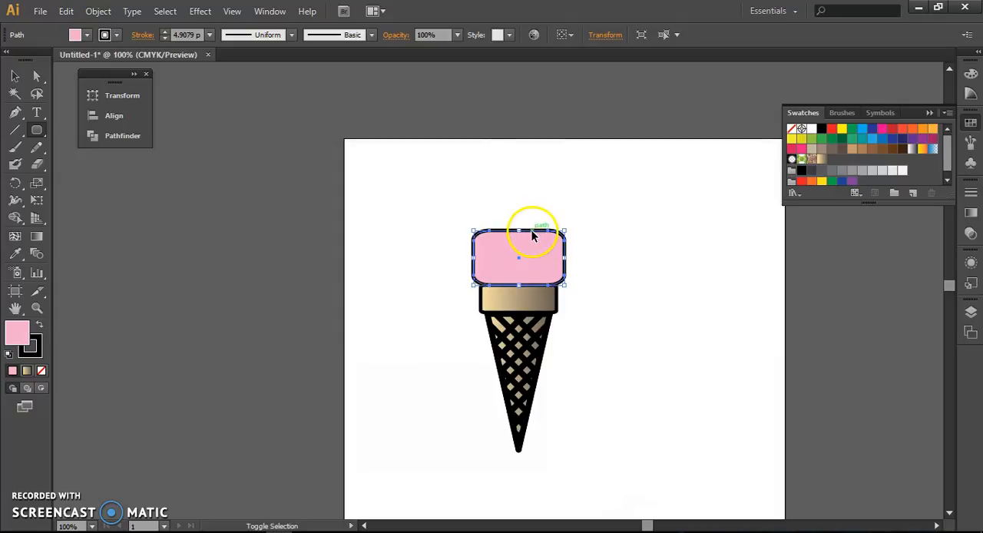
{"action": "left_click_drag", "start_coordinate": [532, 234], "coordinate": [532, 187]}
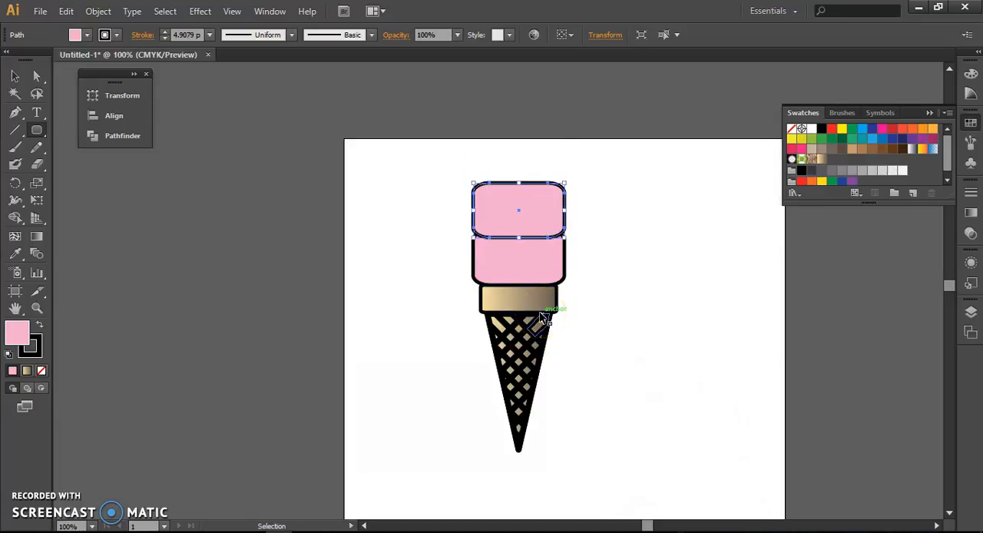
{"action": "key", "text": "ctrl+d"}
{"action": "left_click", "coordinate": [618, 234]}
Step: Select the entire ice cream cone and move it down so all three scoops fit on the artboard
{"action": "left_click_drag", "start_coordinate": [610, 149], "coordinate": [451, 382]}
{"action": "left_click_drag", "start_coordinate": [505, 304], "coordinate": [503, 372]}
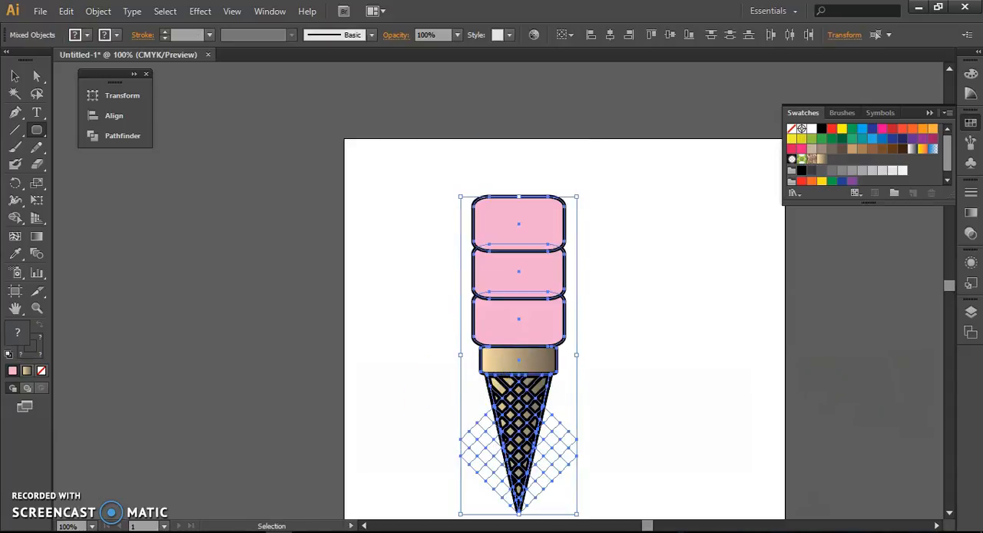
Step: Fill the middle scoop with a solid, very pale pink that is lighter than the other scoops
{"action": "left_click_drag", "start_coordinate": [627, 336], "coordinate": [545, 335]}
{"action": "left_click", "coordinate": [467, 272], "text": "ctrl"}
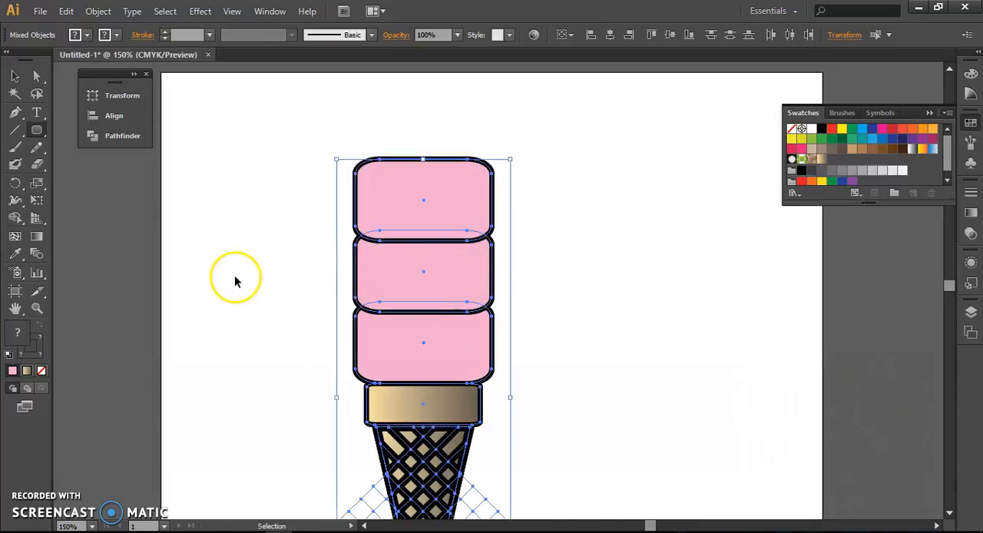
{"action": "left_click", "coordinate": [388, 278], "text": "ctrl"}
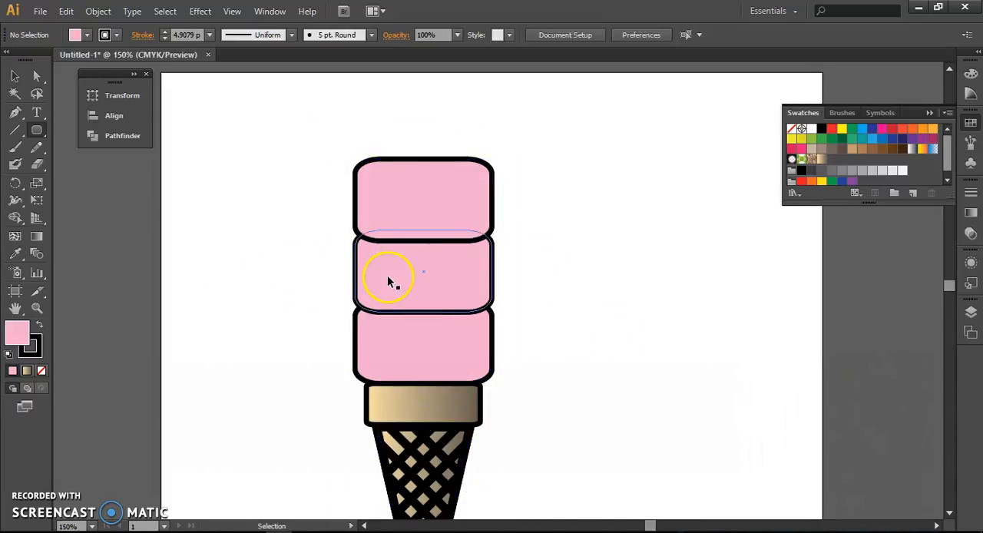
{"action": "double_click", "coordinate": [18, 333]}
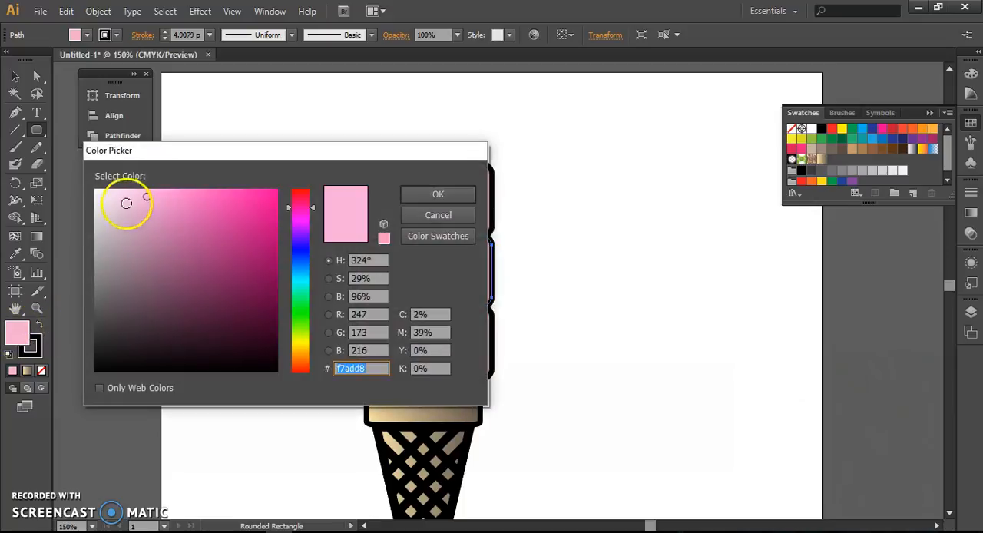
{"action": "left_click", "coordinate": [438, 195]}
Step: Fill the top scoop with a dark chocolate colour, hex 2d2b26
{"action": "left_click", "coordinate": [453, 211], "text": "ctrl"}
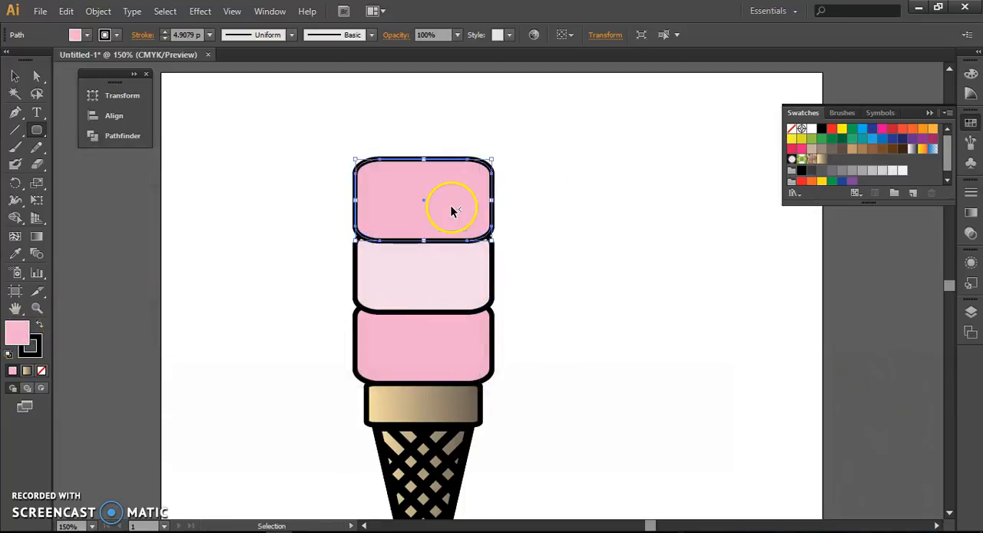
{"action": "double_click", "coordinate": [15, 337]}
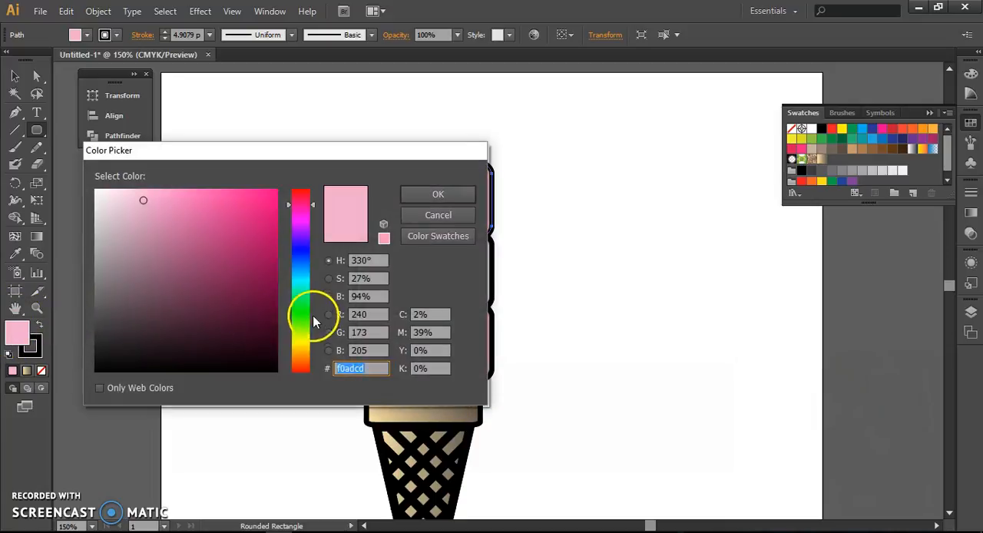
{"action": "left_click", "coordinate": [299, 352]}
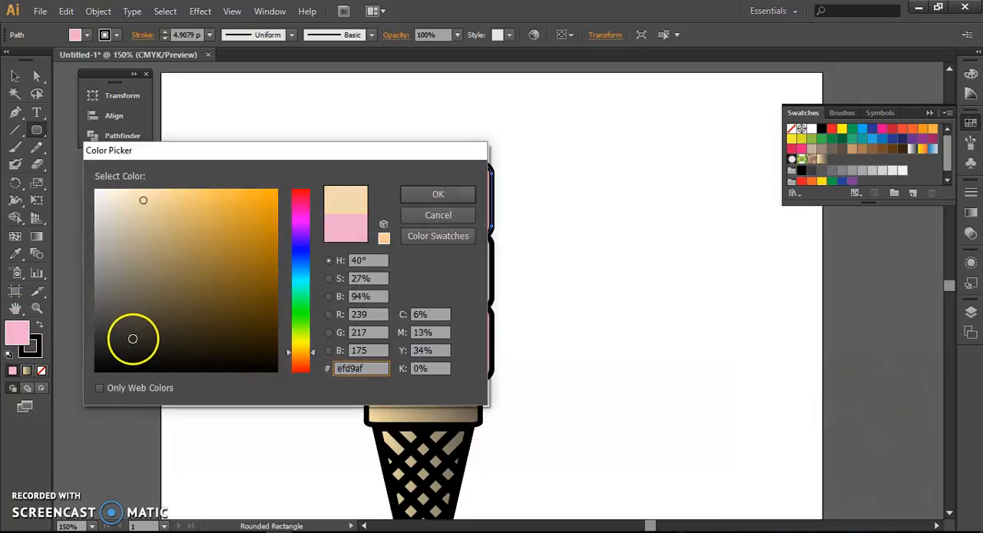
{"action": "left_click", "coordinate": [125, 339]}
{"action": "left_click", "coordinate": [421, 194]}
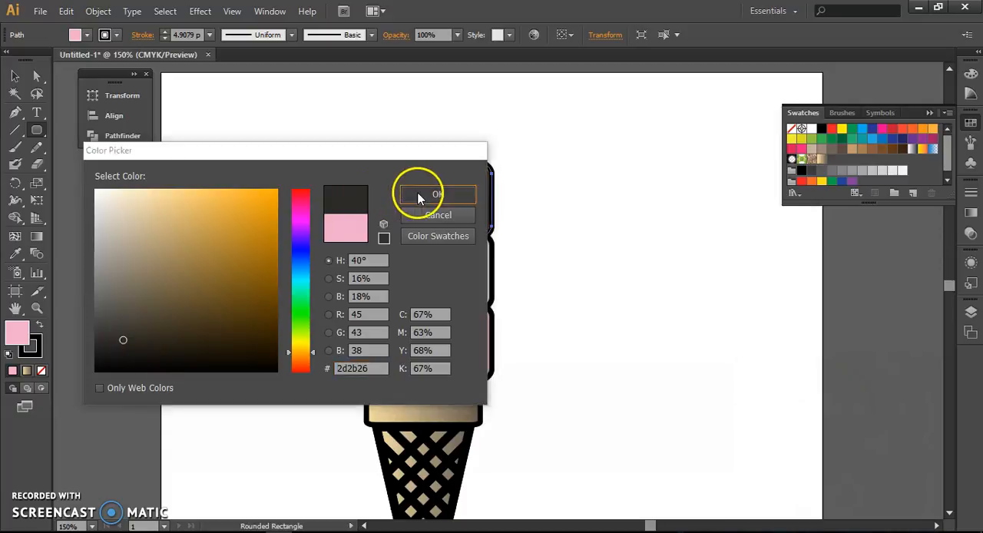
{"action": "left_click", "coordinate": [584, 210], "text": "ctrl"}
{"action": "scroll", "coordinate": [559, 383], "scroll_direction": "down", "scroll_amount": 1}
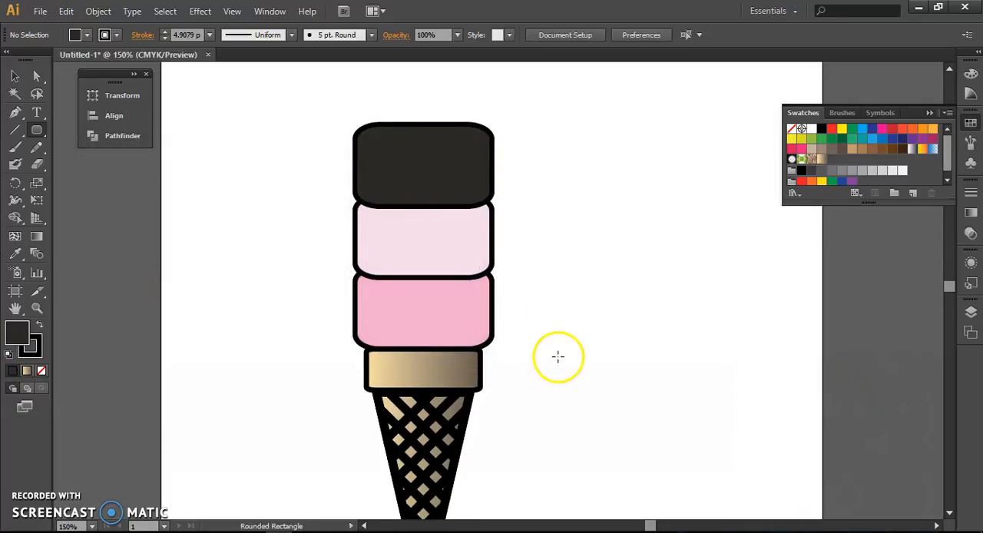
{"action": "scroll", "coordinate": [557, 356], "scroll_direction": "down", "scroll_amount": 1}
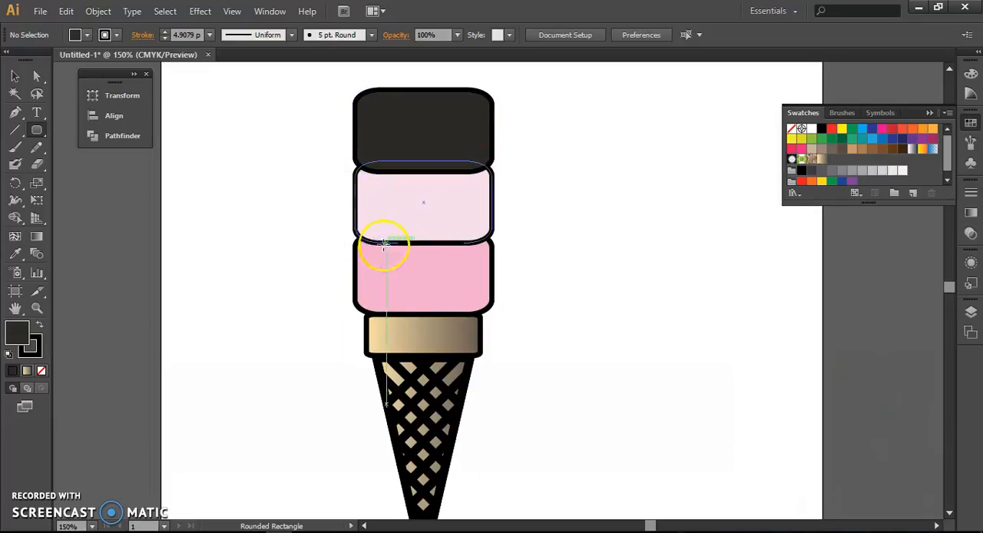
Step: Send the pale pink middle scoop backward in the stacking order so the bottom scoop overlaps it
{"action": "left_click", "coordinate": [475, 238]}
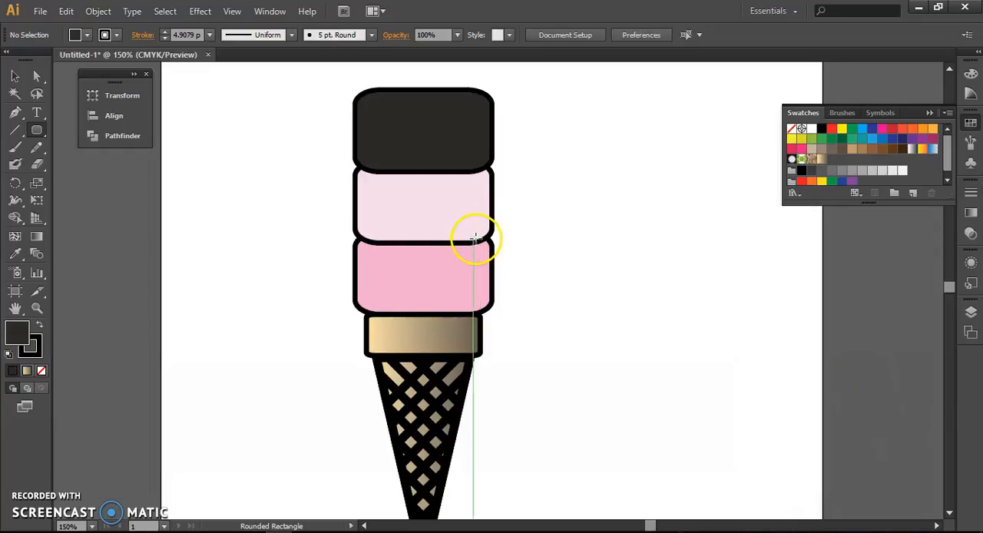
{"action": "left_click", "coordinate": [446, 222], "text": "ctrl"}
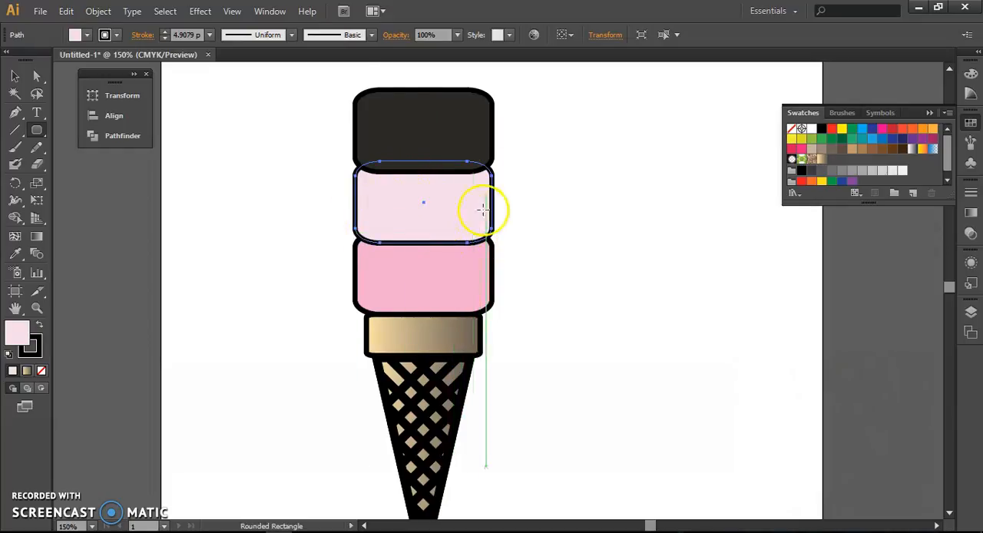
{"action": "left_click", "coordinate": [97, 12]}
{"action": "mouse_move", "coordinate": [237, 46]}
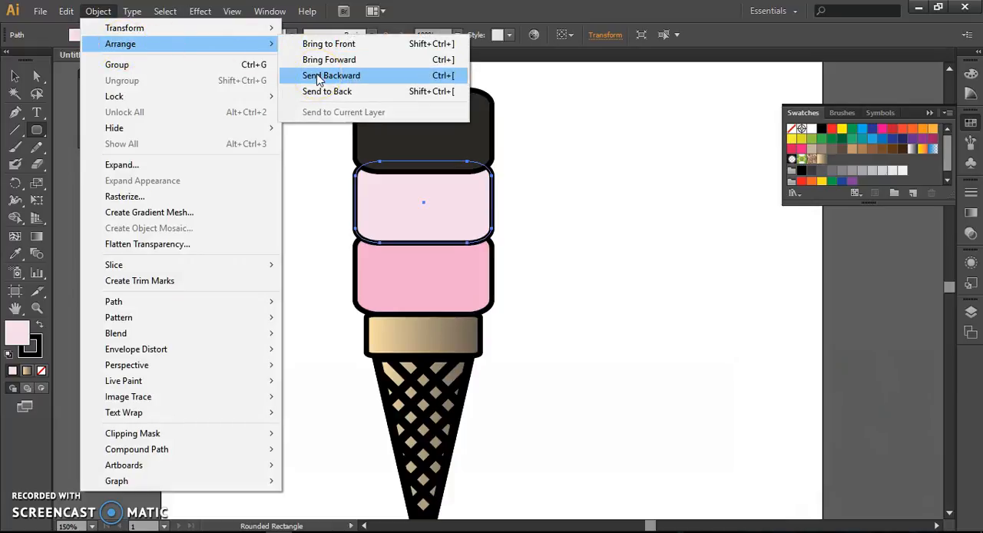
{"action": "left_click", "coordinate": [330, 92]}
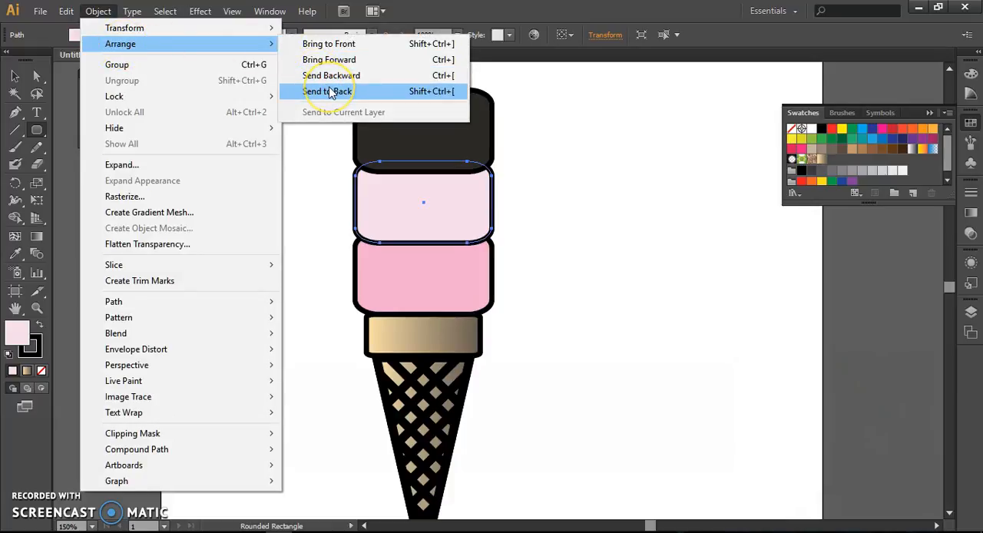
{"action": "left_click", "coordinate": [331, 77]}
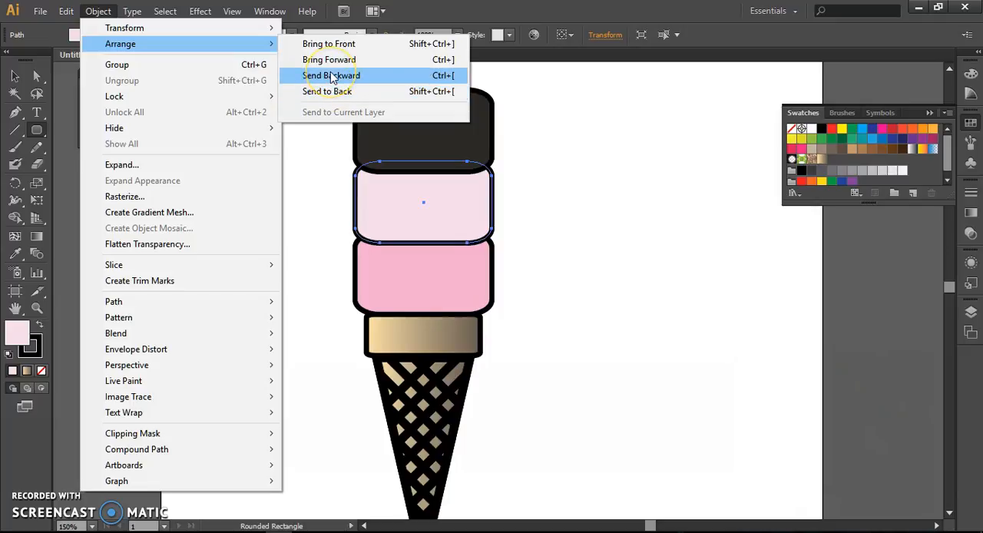
{"action": "left_click", "coordinate": [332, 77]}
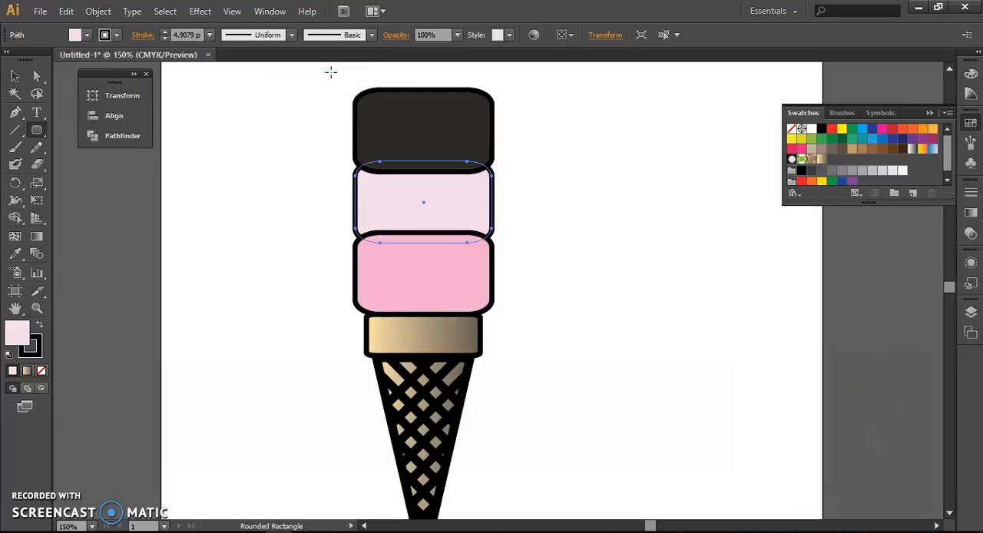
{"action": "key", "text": "v"}
{"action": "left_click", "coordinate": [531, 171]}
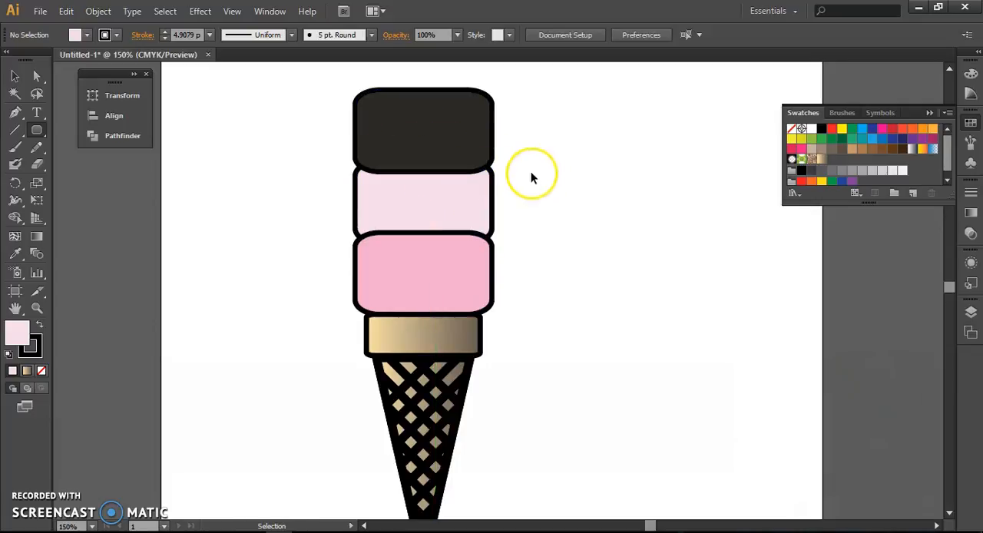
Step: Send the dark top scoop to the back so the middle scoop overlaps it
{"action": "left_click", "coordinate": [476, 129]}
{"action": "left_click", "coordinate": [98, 11]}
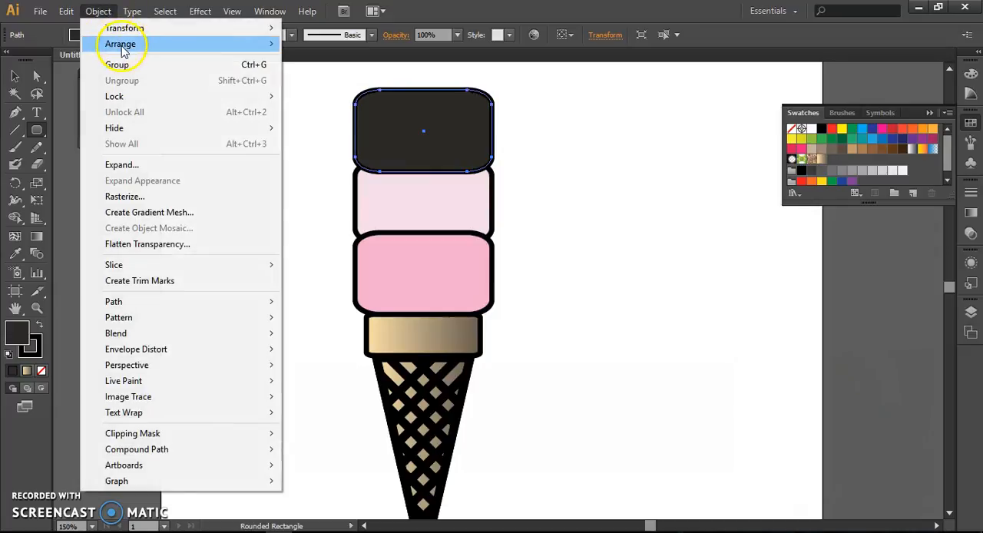
{"action": "mouse_move", "coordinate": [123, 44]}
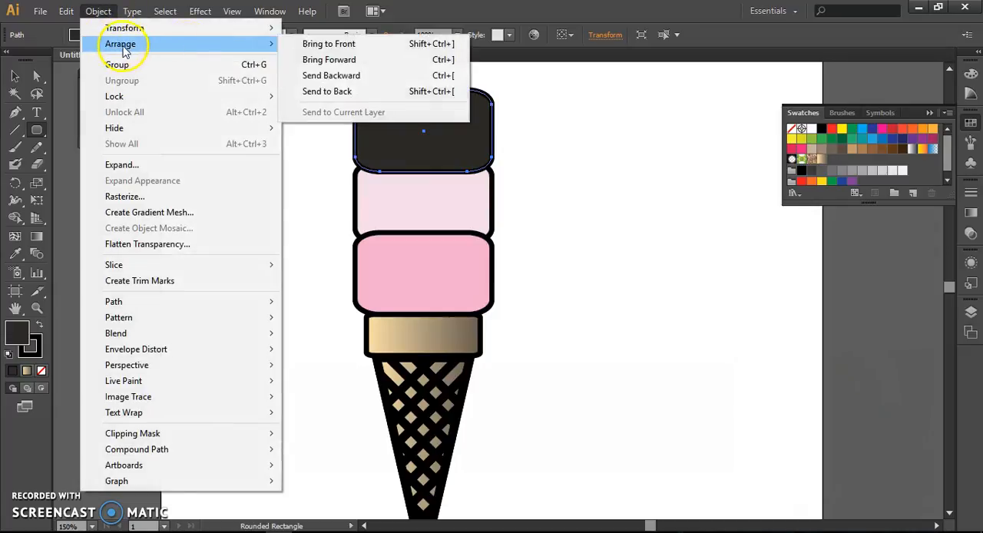
{"action": "left_click", "coordinate": [330, 92]}
{"action": "left_click", "coordinate": [296, 155]}
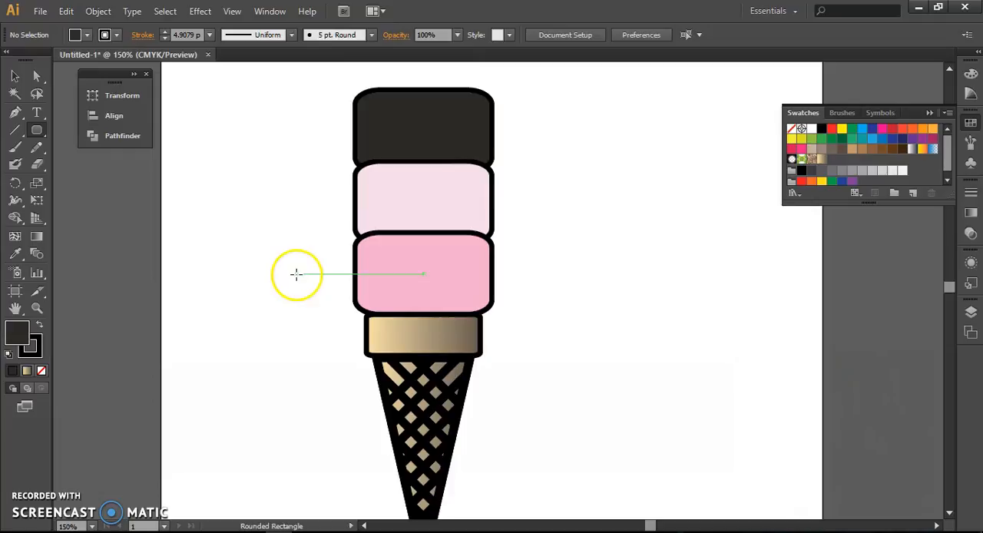
Step: Squash all three scoops together vertically to about 70% of their height, keeping their base on the band
{"action": "left_click_drag", "start_coordinate": [321, 121], "coordinate": [538, 291]}
{"action": "left_click_drag", "start_coordinate": [423, 90], "coordinate": [424, 155]}
{"action": "left_click", "coordinate": [565, 161], "text": "ctrl"}
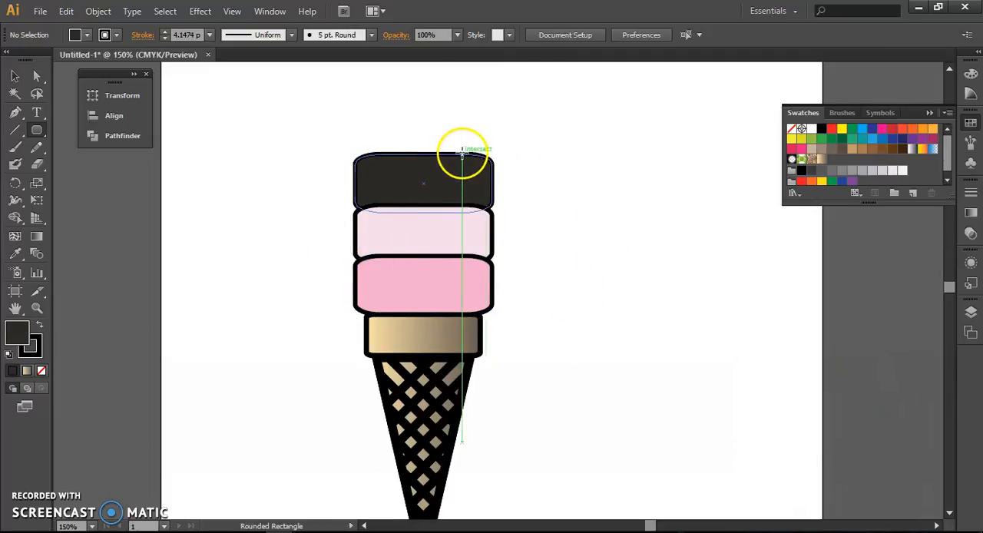
Step: Add two anchor points on the dark scoop's top edge, one left of its centre and one near the right corner
{"action": "left_click", "coordinate": [473, 158], "text": "ctrl"}
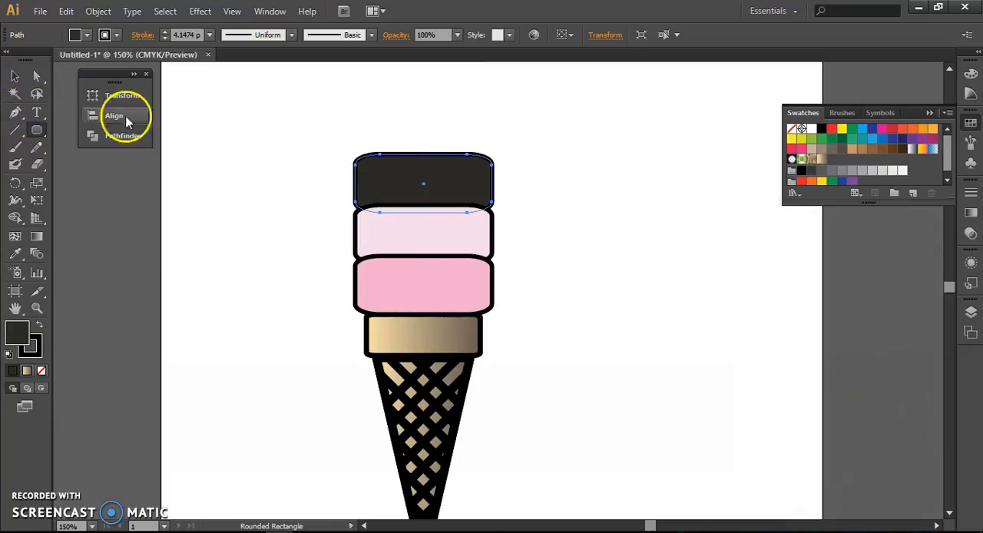
{"action": "left_click", "coordinate": [16, 114]}
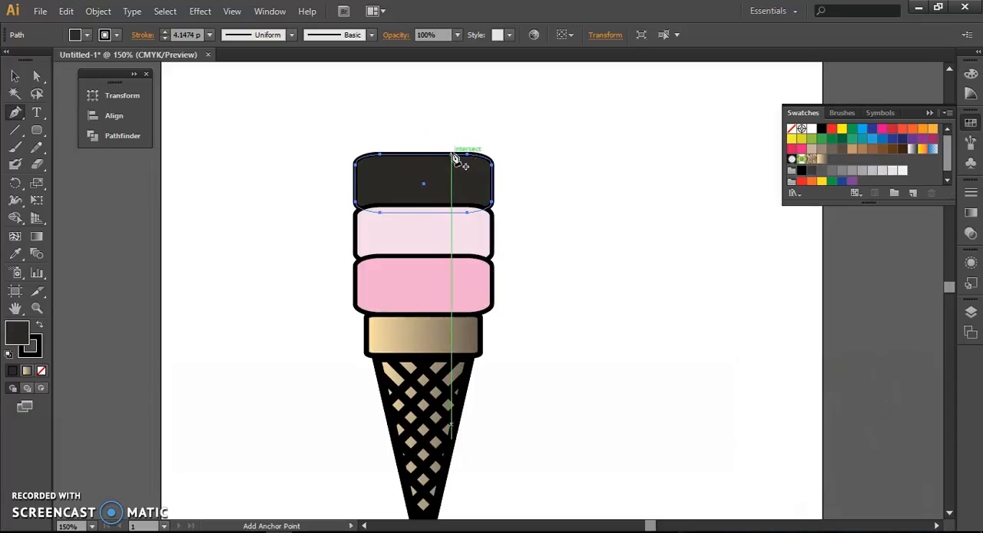
{"action": "left_click", "coordinate": [457, 158]}
{"action": "left_click", "coordinate": [425, 158]}
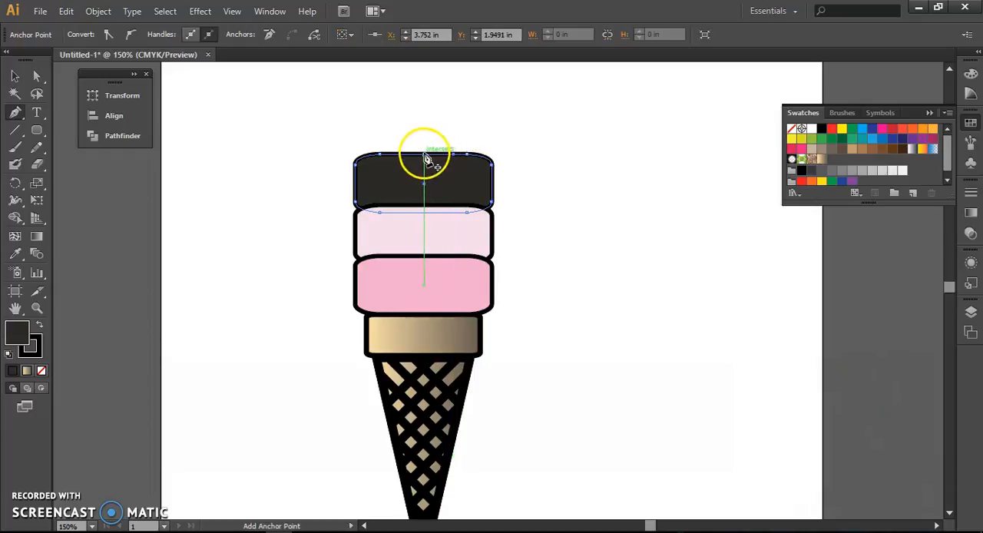
{"action": "left_click", "coordinate": [409, 158]}
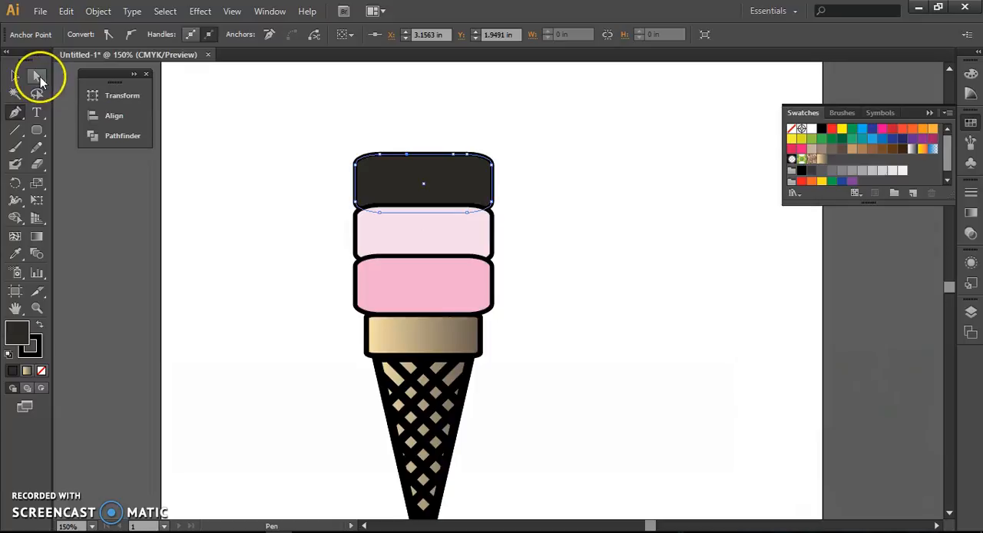
Step: Pull the new right-hand anchor point of the dark scoop straight up to form a tall pointed peak
{"action": "left_click", "coordinate": [40, 76]}
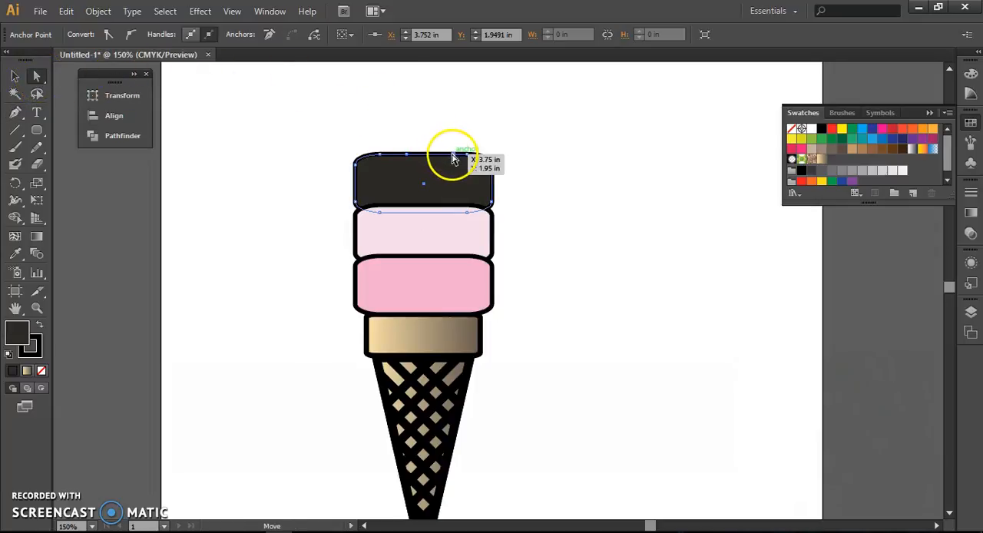
{"action": "left_click_drag", "start_coordinate": [453, 159], "coordinate": [451, 84]}
{"action": "left_click", "coordinate": [553, 197]}
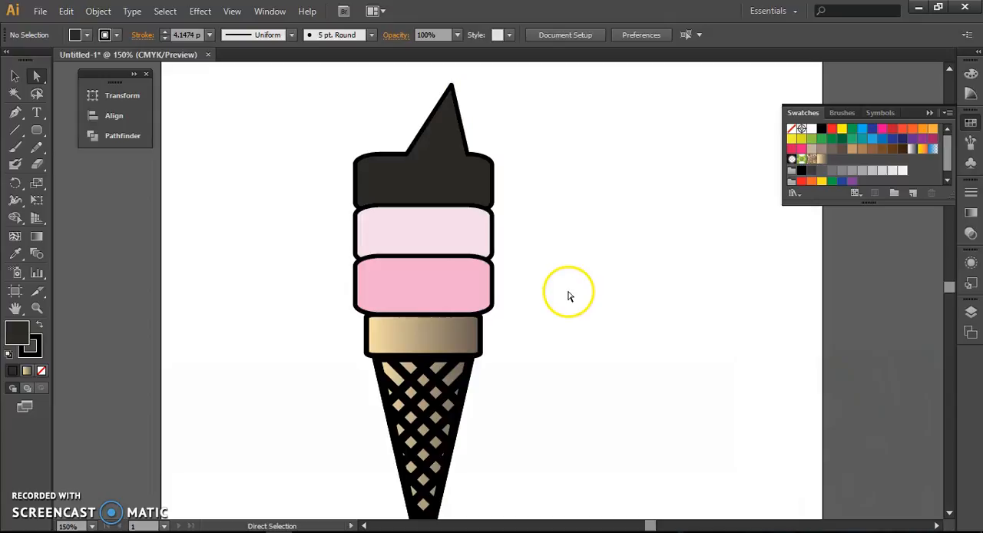
Step: Select the entire ice cream cone and move it down and right toward the horizontal centre of the artboard
{"action": "scroll", "coordinate": [568, 290], "scroll_direction": "down", "scroll_amount": 2}
{"action": "left_click_drag", "start_coordinate": [567, 290], "coordinate": [493, 292]}
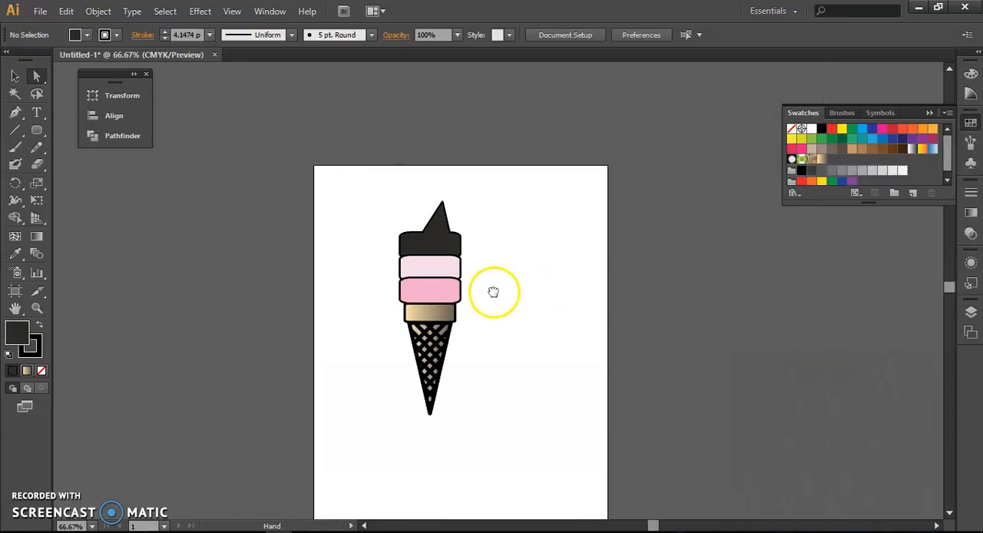
{"action": "scroll", "coordinate": [496, 326], "scroll_direction": "up", "scroll_amount": 1}
{"action": "left_click", "coordinate": [14, 76]}
{"action": "left_click_drag", "start_coordinate": [333, 169], "coordinate": [593, 470]}
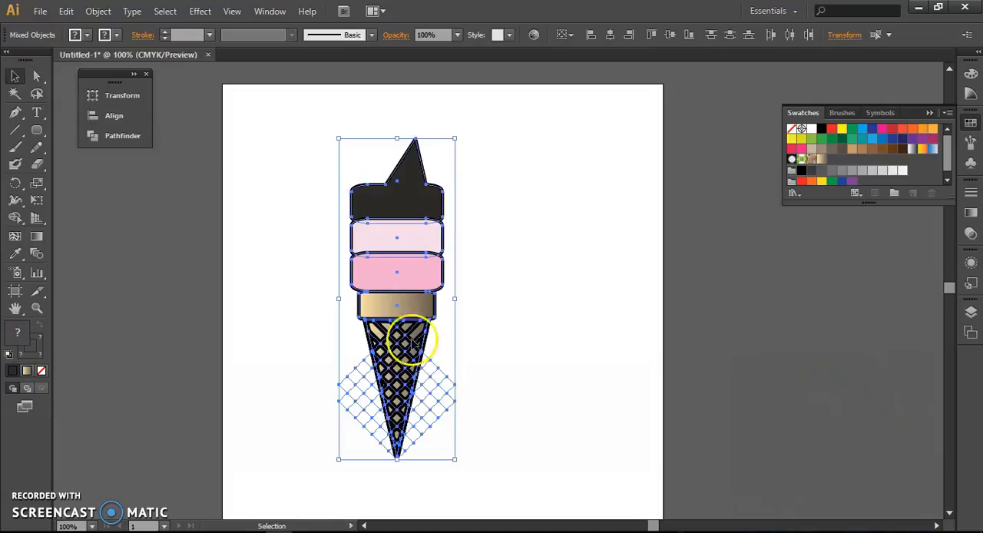
{"action": "left_click_drag", "start_coordinate": [410, 334], "coordinate": [508, 372]}
{"action": "left_click", "coordinate": [589, 417]}
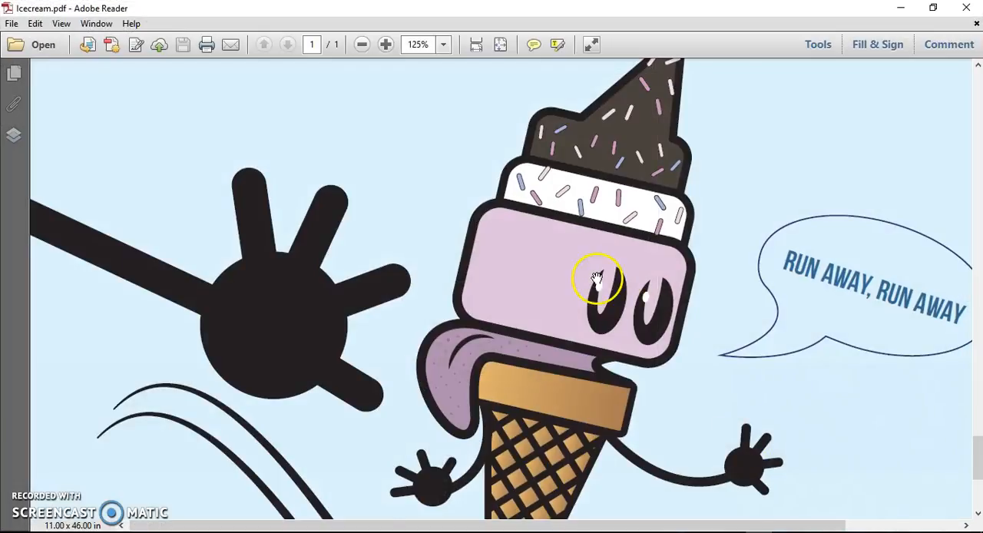
Step: Switch to Icecream.pdf in Adobe Reader and examine the Part 4 character example with its eyes, tongue and arms
{"action": "scroll", "coordinate": [597, 278], "scroll_direction": "up", "scroll_amount": 5}
{"action": "key", "text": "ctrl+minus"}
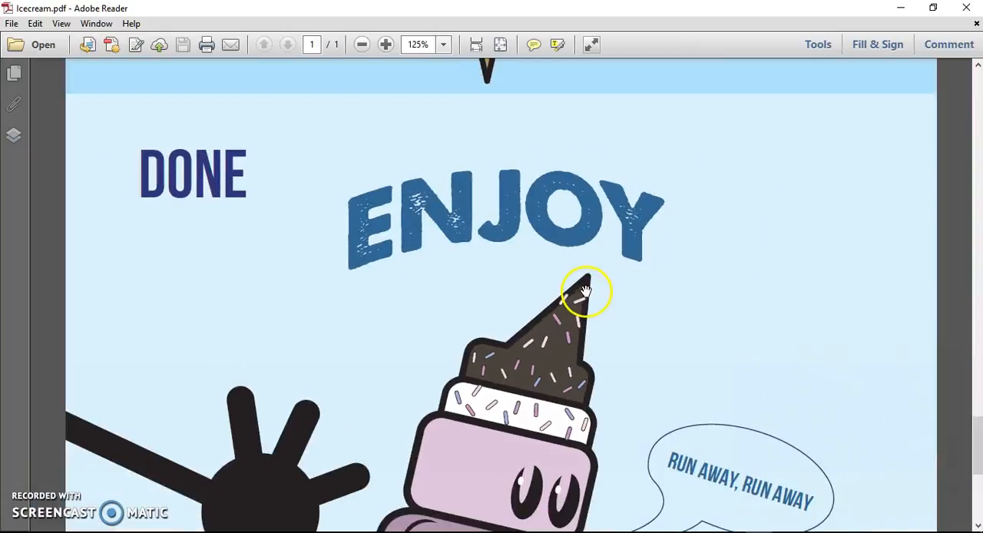
{"action": "scroll", "coordinate": [581, 287], "scroll_direction": "up", "scroll_amount": 10}
{"action": "scroll", "coordinate": [526, 311], "scroll_direction": "up", "scroll_amount": 1}
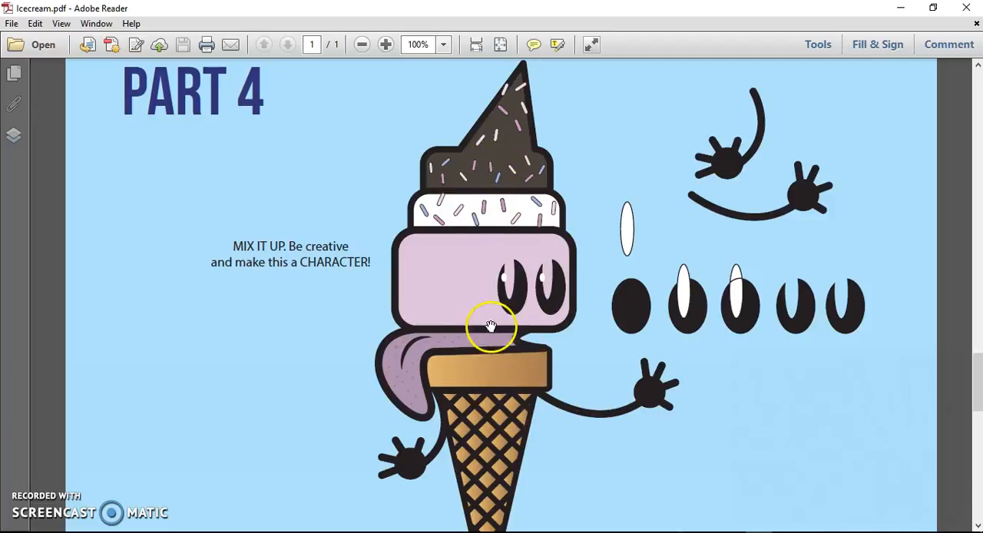
{"action": "scroll", "coordinate": [402, 409], "scroll_direction": "down", "scroll_amount": 10}
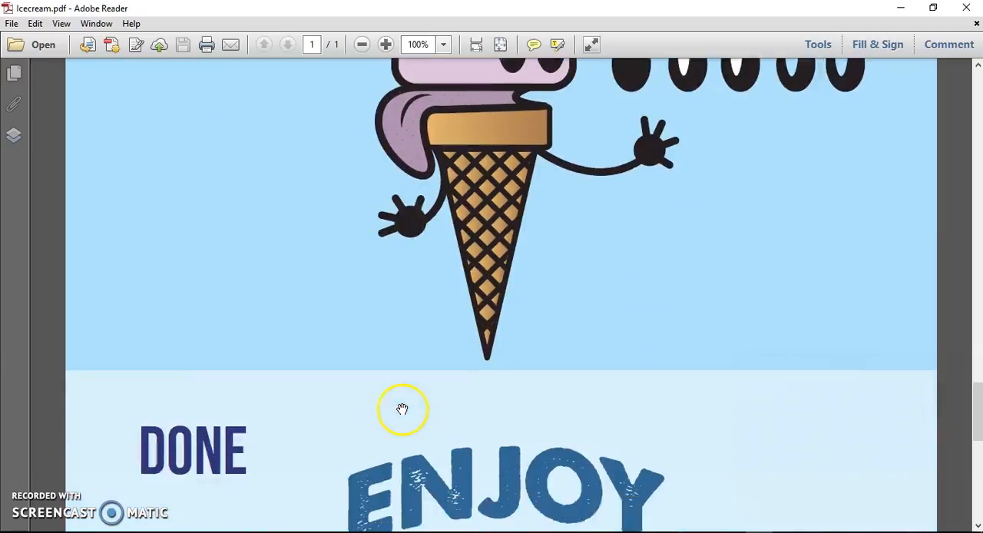